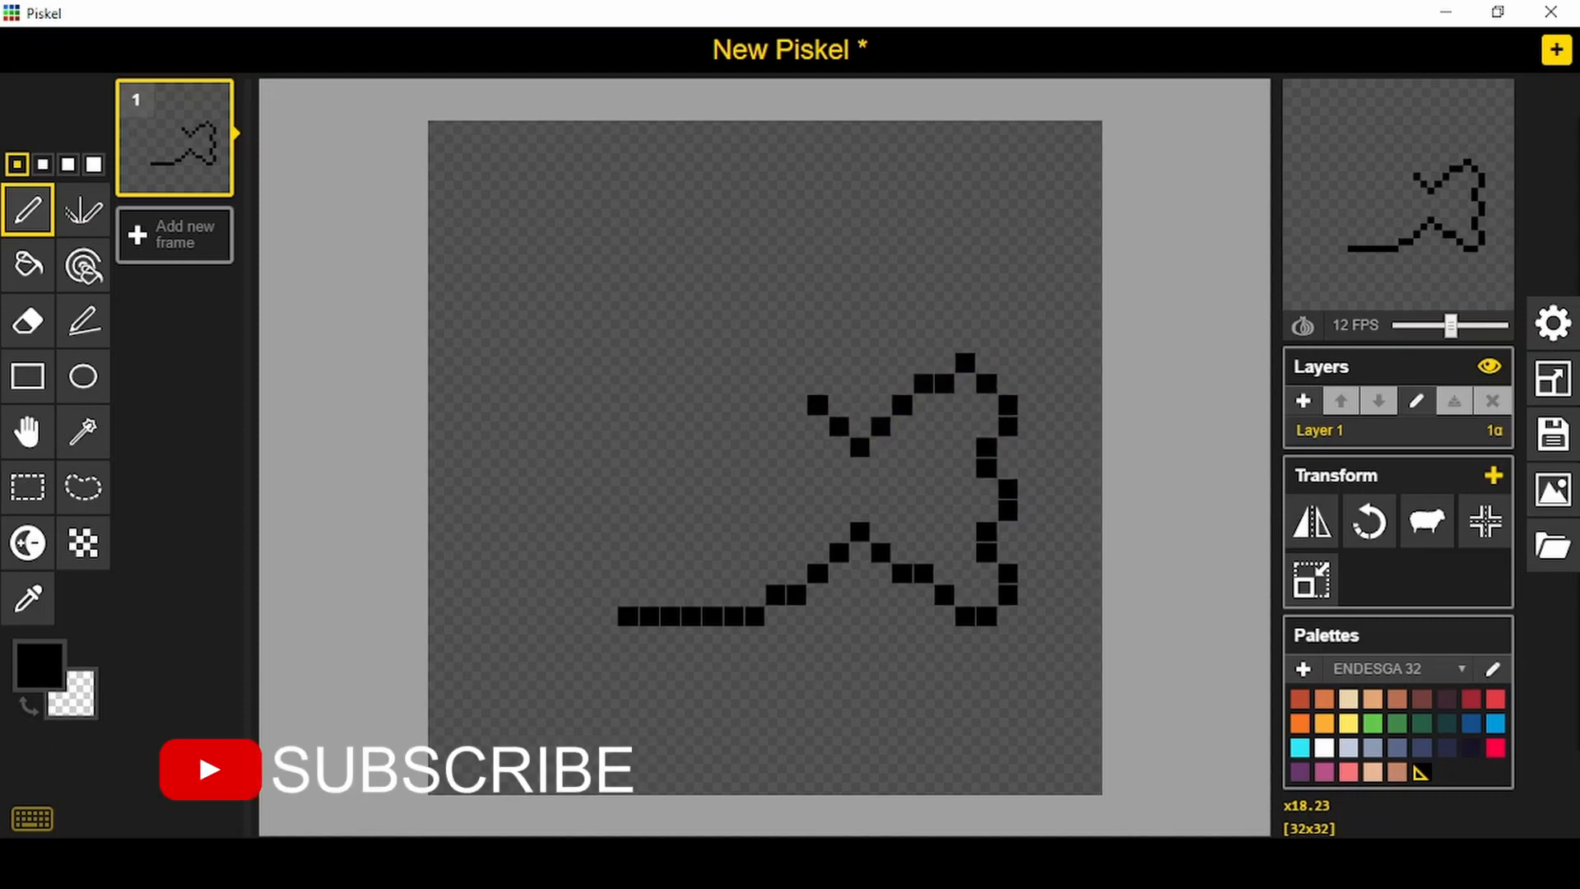
- Complete the fish's black outline with its back, dorsal fin, head, mouth and belly edge, and add a two-pixel-high eye
mouse_move(797, 385)
mouse_down()
mouse_move(754, 346)
mouse_move(784, 326)
mouse_move(774, 310)
mouse_move(735, 302)
mouse_move(596, 378)
mouse_move(546, 441)
mouse_move(496, 469)
mouse_move(513, 467)
mouse_move(502, 507)
mouse_move(538, 488)
mouse_move(518, 486)
mouse_move(525, 554)
mouse_up()
key(e)
click(776, 383)
key(p)
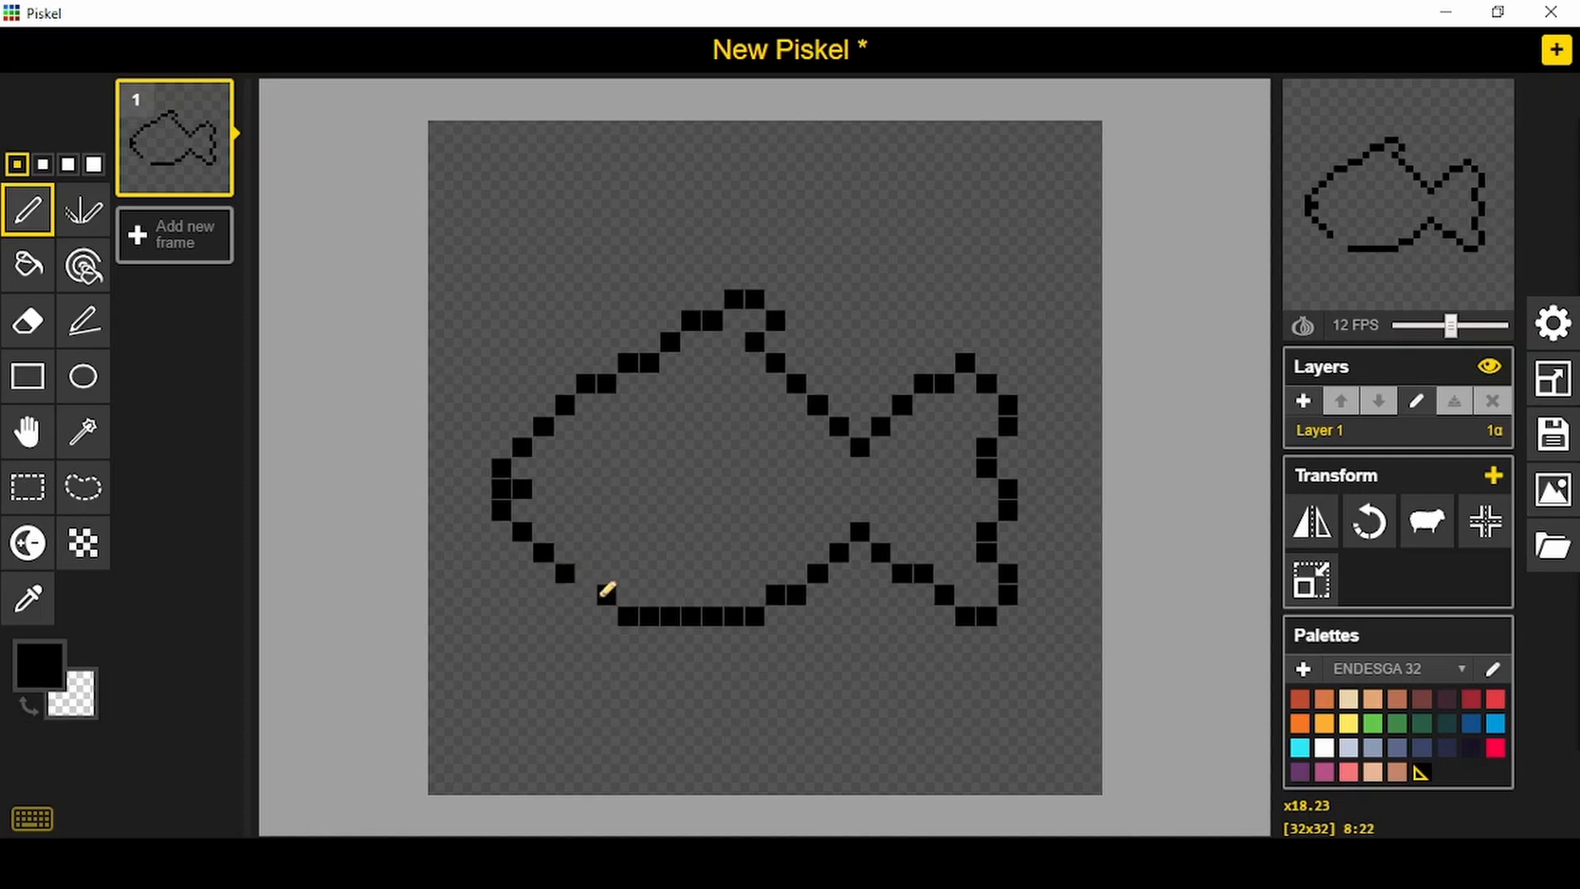
click(586, 591)
click(606, 425)
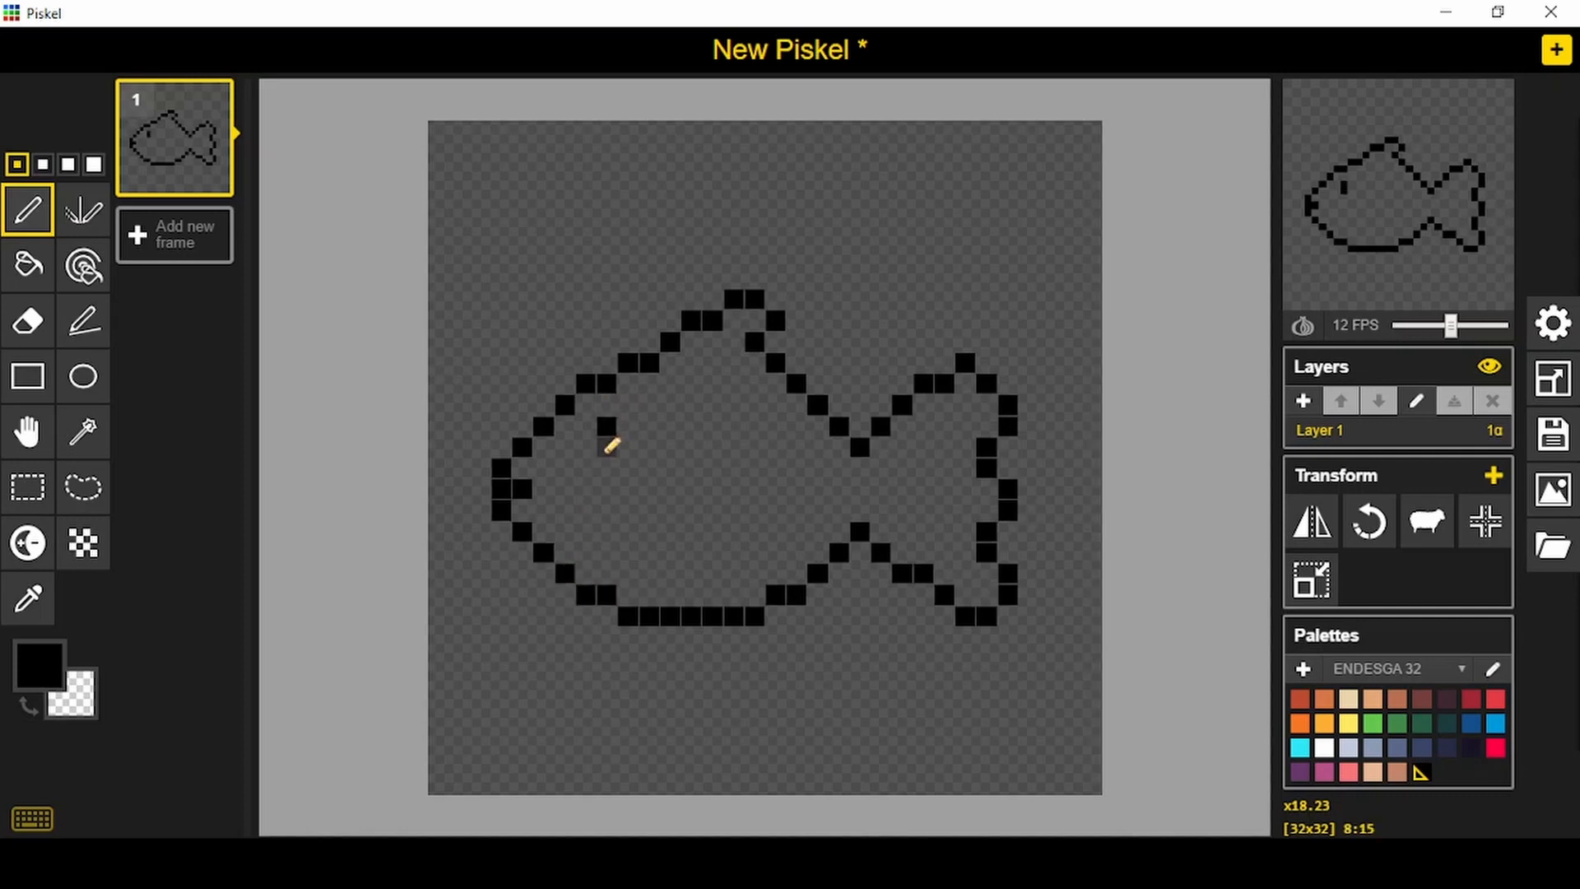
- Fill the fish's interior with light orange from the ENDESGA 32 palette
click(28, 265)
click(1326, 727)
click(735, 510)
- Shade the snout, the pixel before the eye, the dorsal fin's base and the tail with darker orange
click(1300, 725)
click(31, 216)
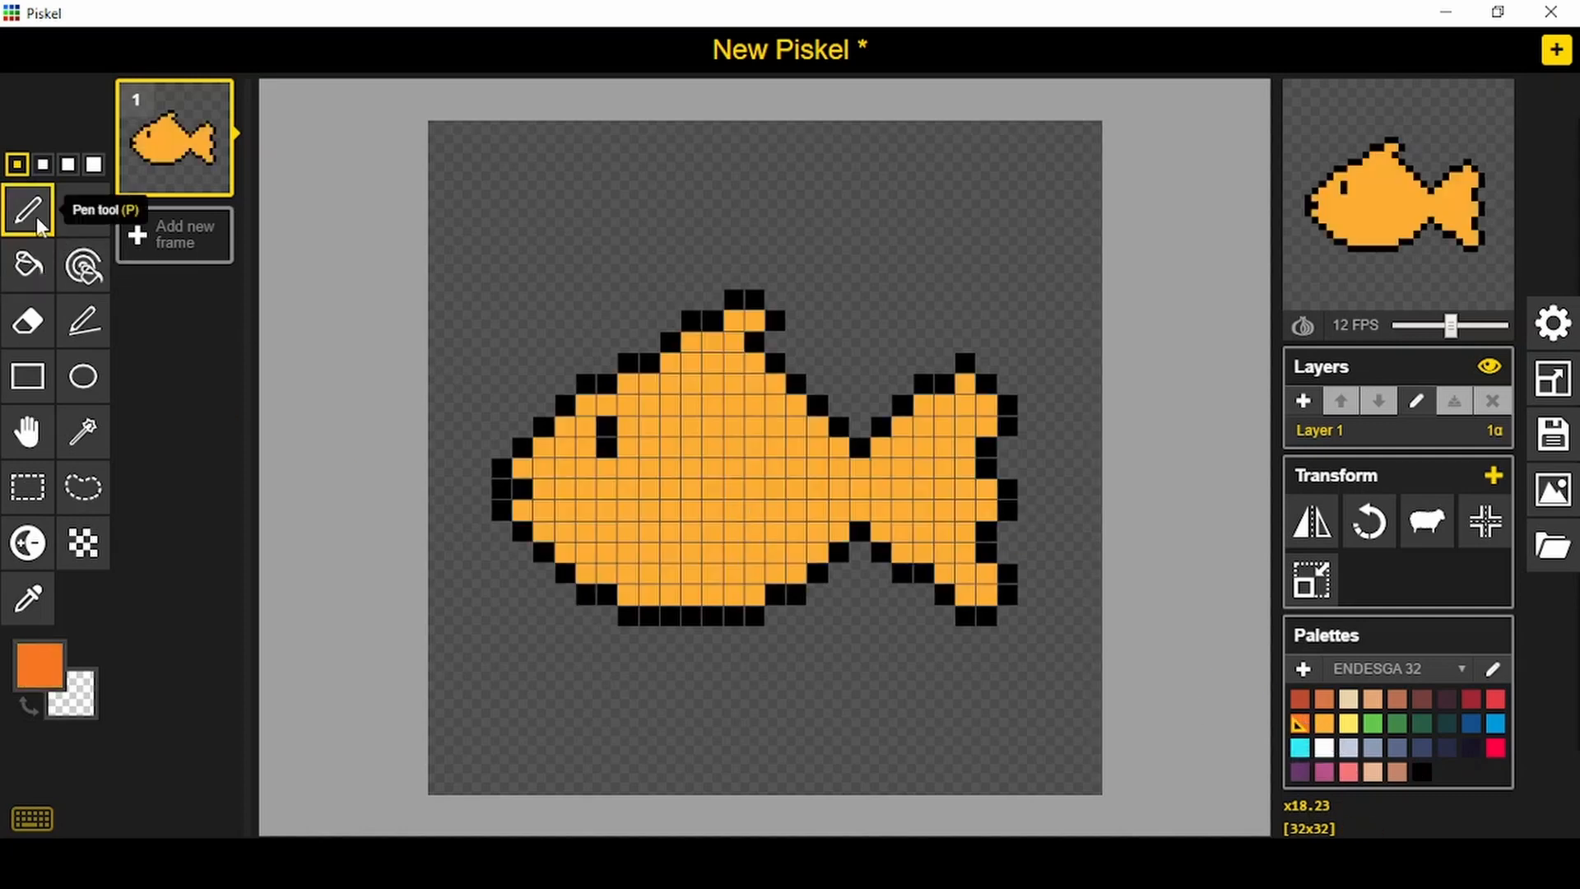
click(521, 468)
mouse_move(553, 458)
mouse_down()
mouse_move(544, 515)
mouse_move(519, 510)
mouse_move(570, 506)
mouse_up()
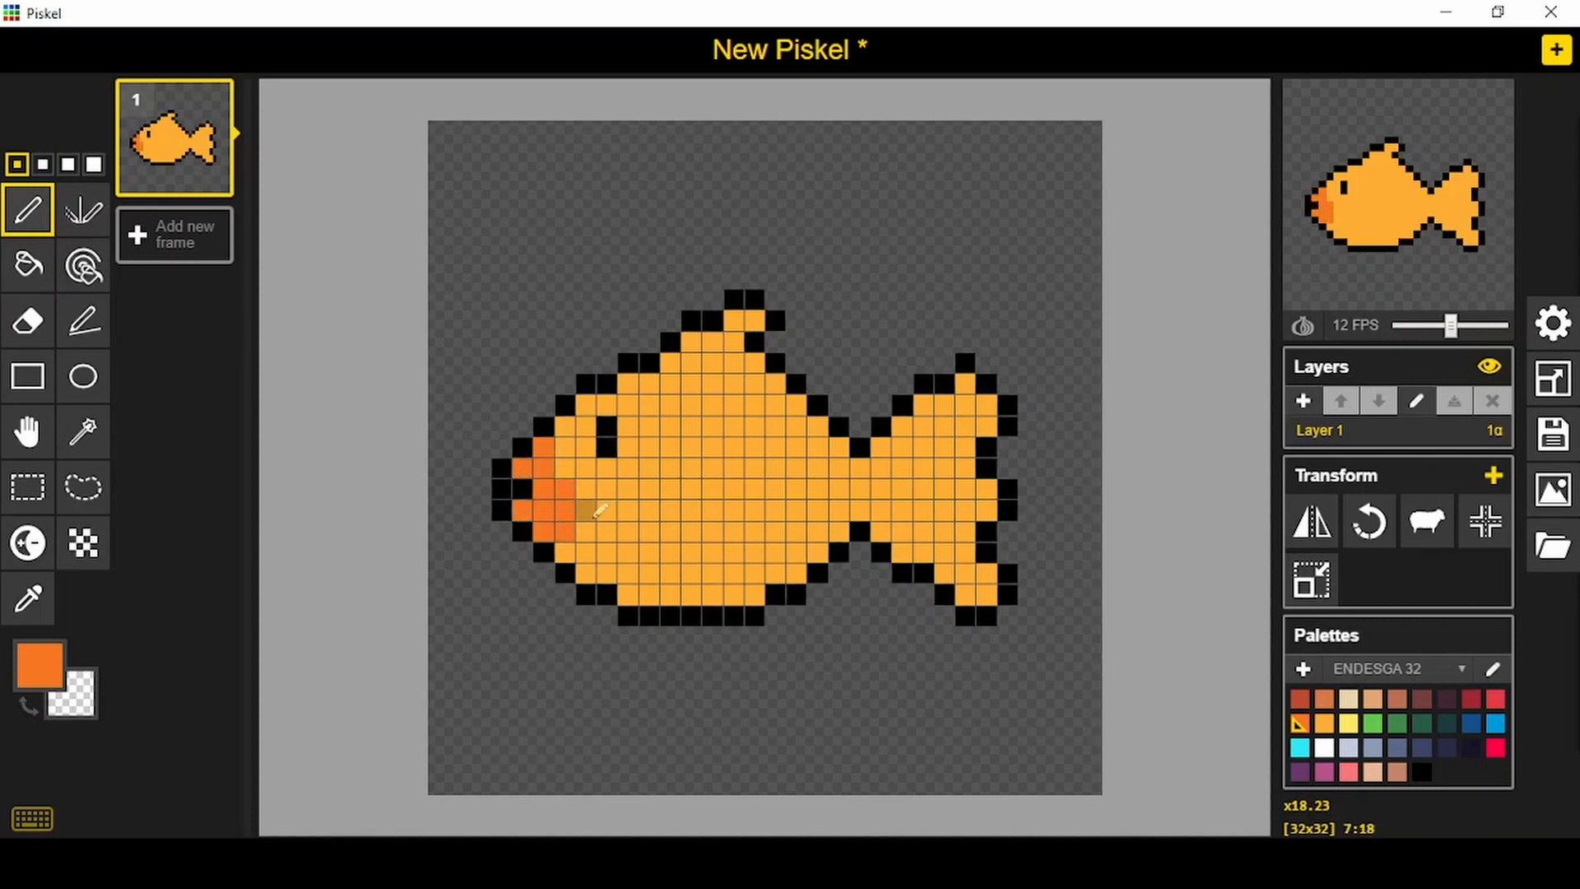
click(586, 511)
click(586, 425)
mouse_move(671, 362)
mouse_down()
mouse_move(772, 361)
mouse_move(752, 363)
mouse_move(778, 383)
mouse_up()
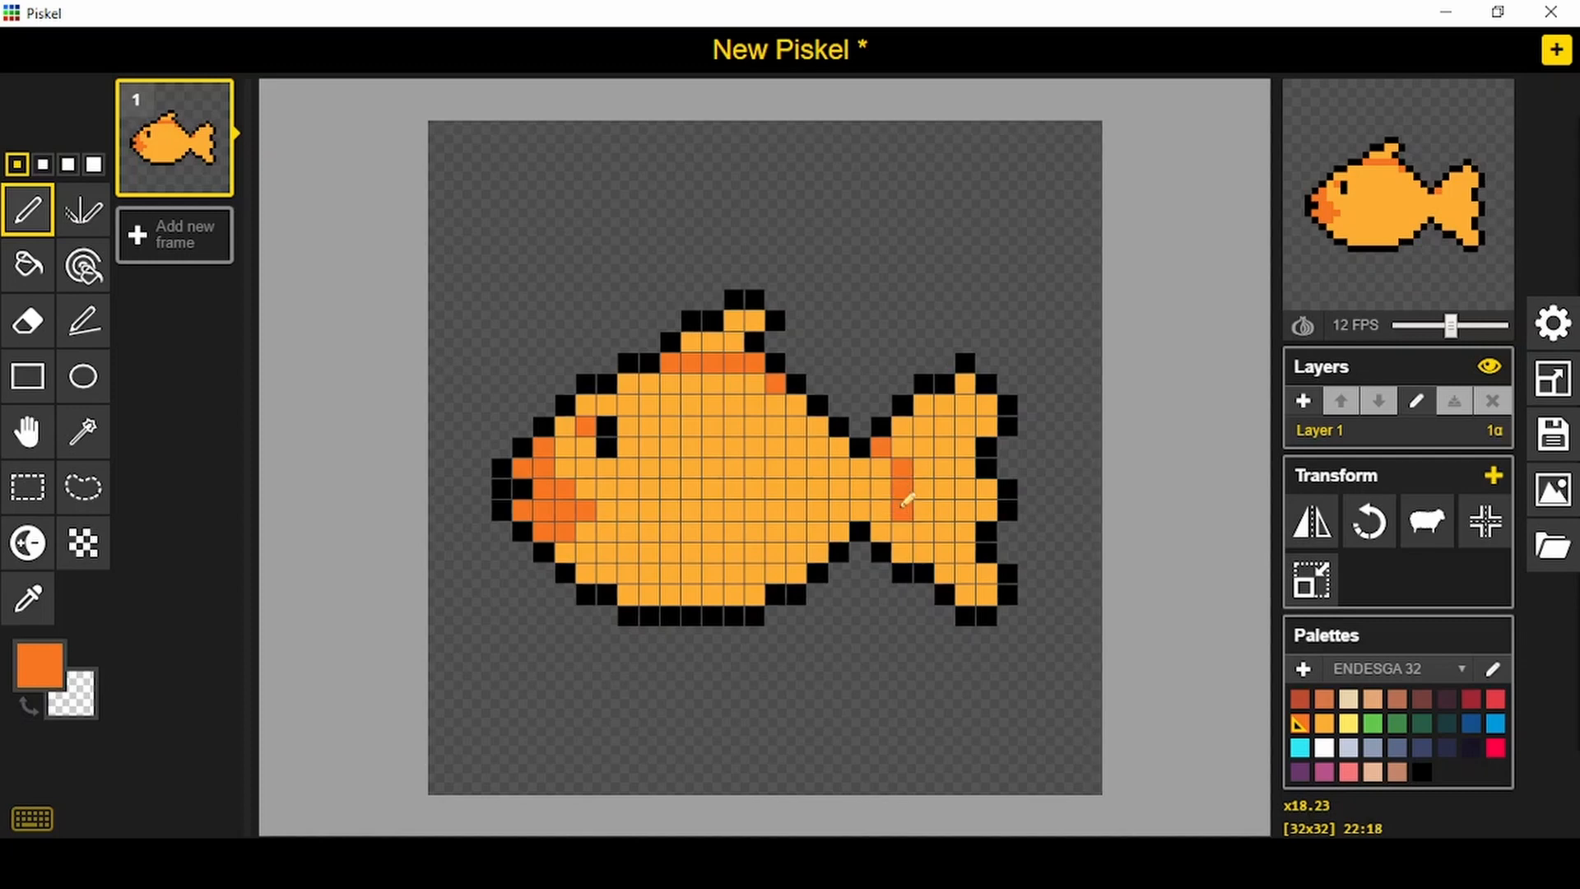
mouse_move(906, 500)
mouse_down()
mouse_move(880, 531)
mouse_move(860, 492)
mouse_move(839, 516)
mouse_move(834, 504)
mouse_up()
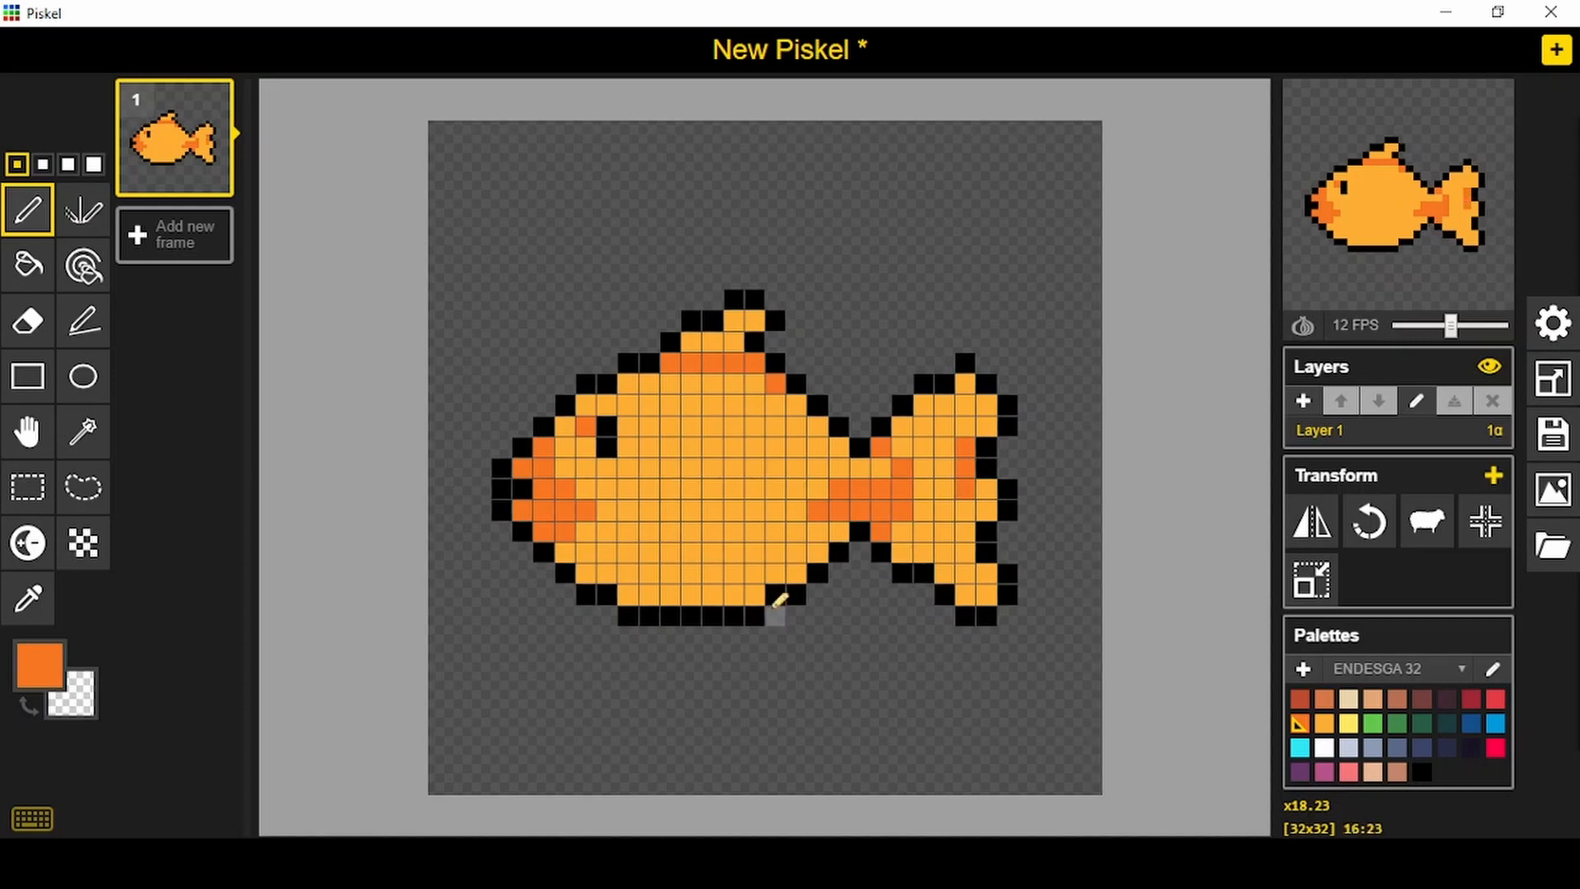
- Paint red shading along the belly and the tail's lower edge, plus a small V below the side fin's position
click(1496, 698)
mouse_move(625, 594)
mouse_down()
mouse_move(743, 595)
mouse_move(856, 538)
mouse_move(905, 540)
mouse_move(889, 532)
mouse_move(984, 593)
mouse_up()
click(754, 552)
click(735, 533)
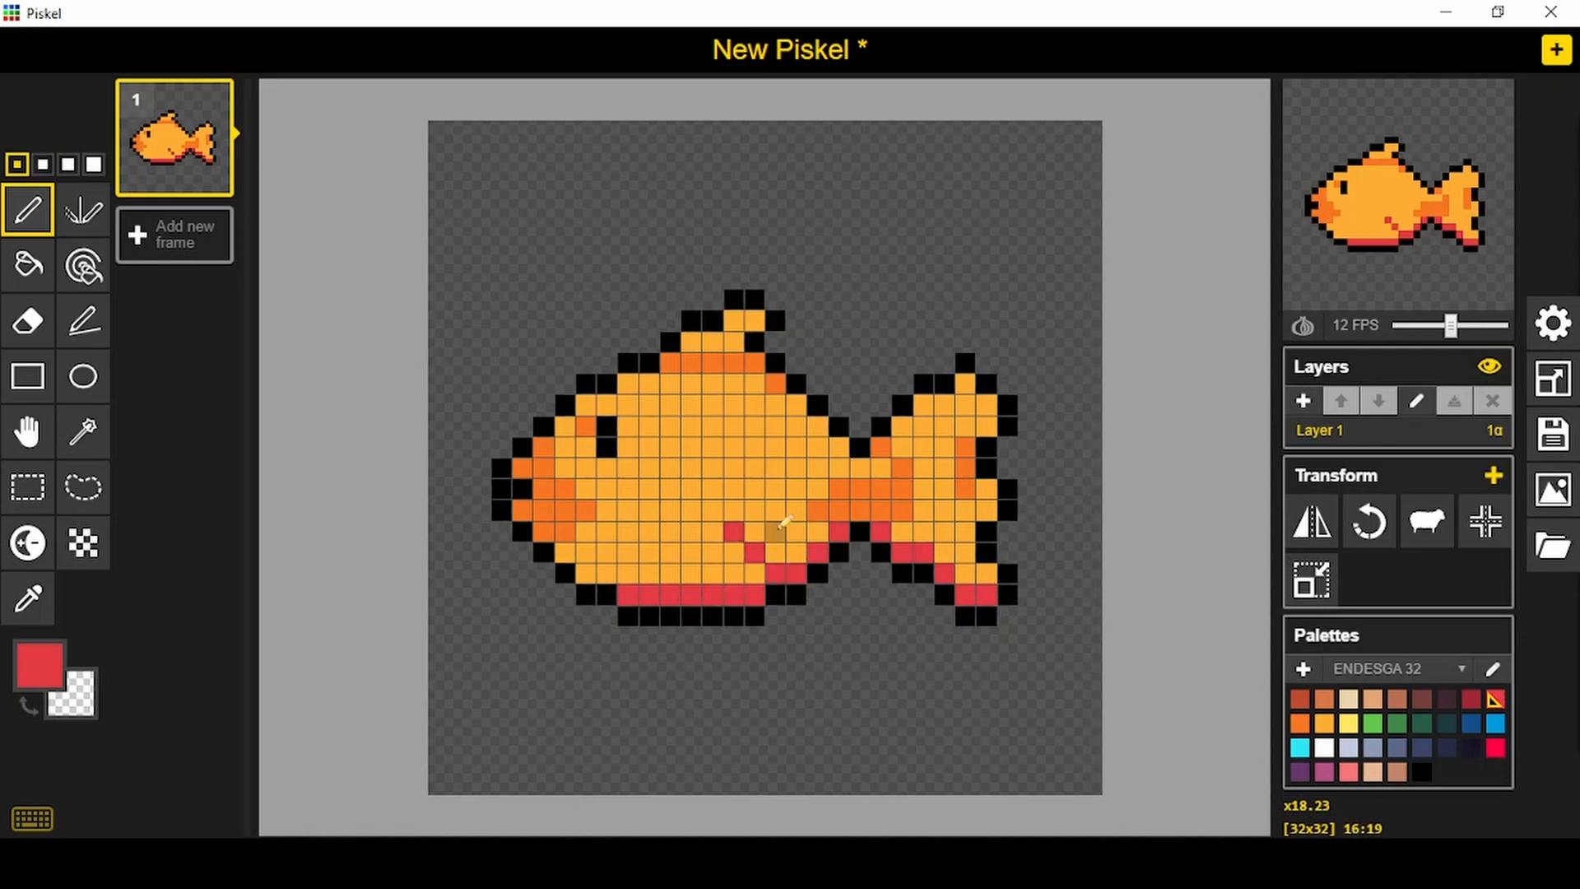
click(776, 533)
- Draw a small oval side fin outline in black above the red V on the rear half of the body
click(1422, 773)
click(735, 511)
click(755, 531)
drag(775, 511, 776, 490)
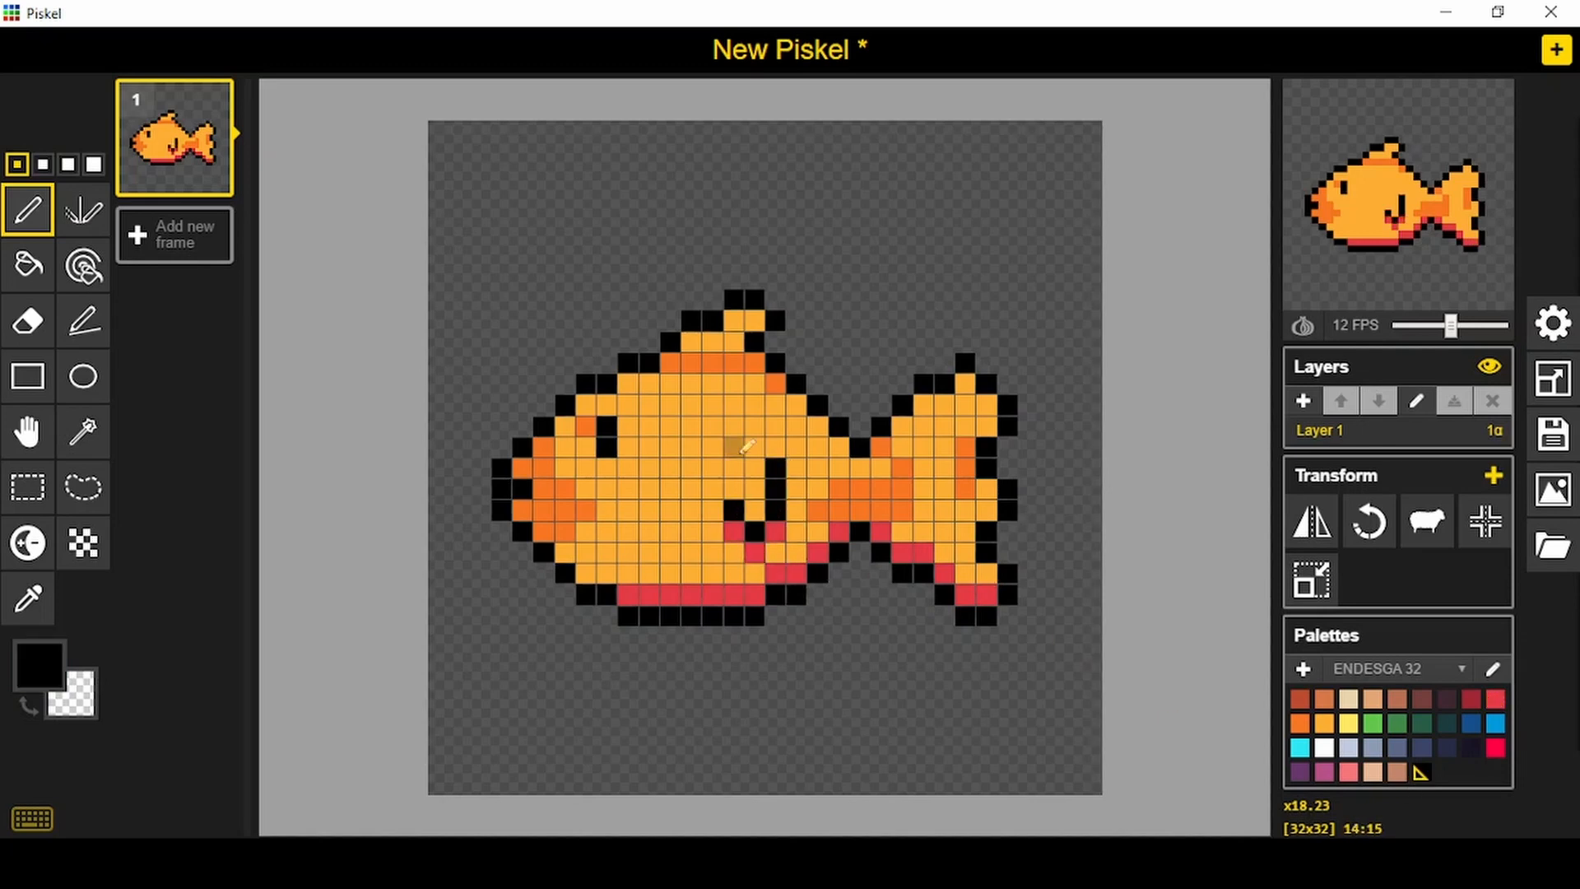
click(746, 447)
- Shade the body around the side fin and above the red belly with darker orange
click(1303, 728)
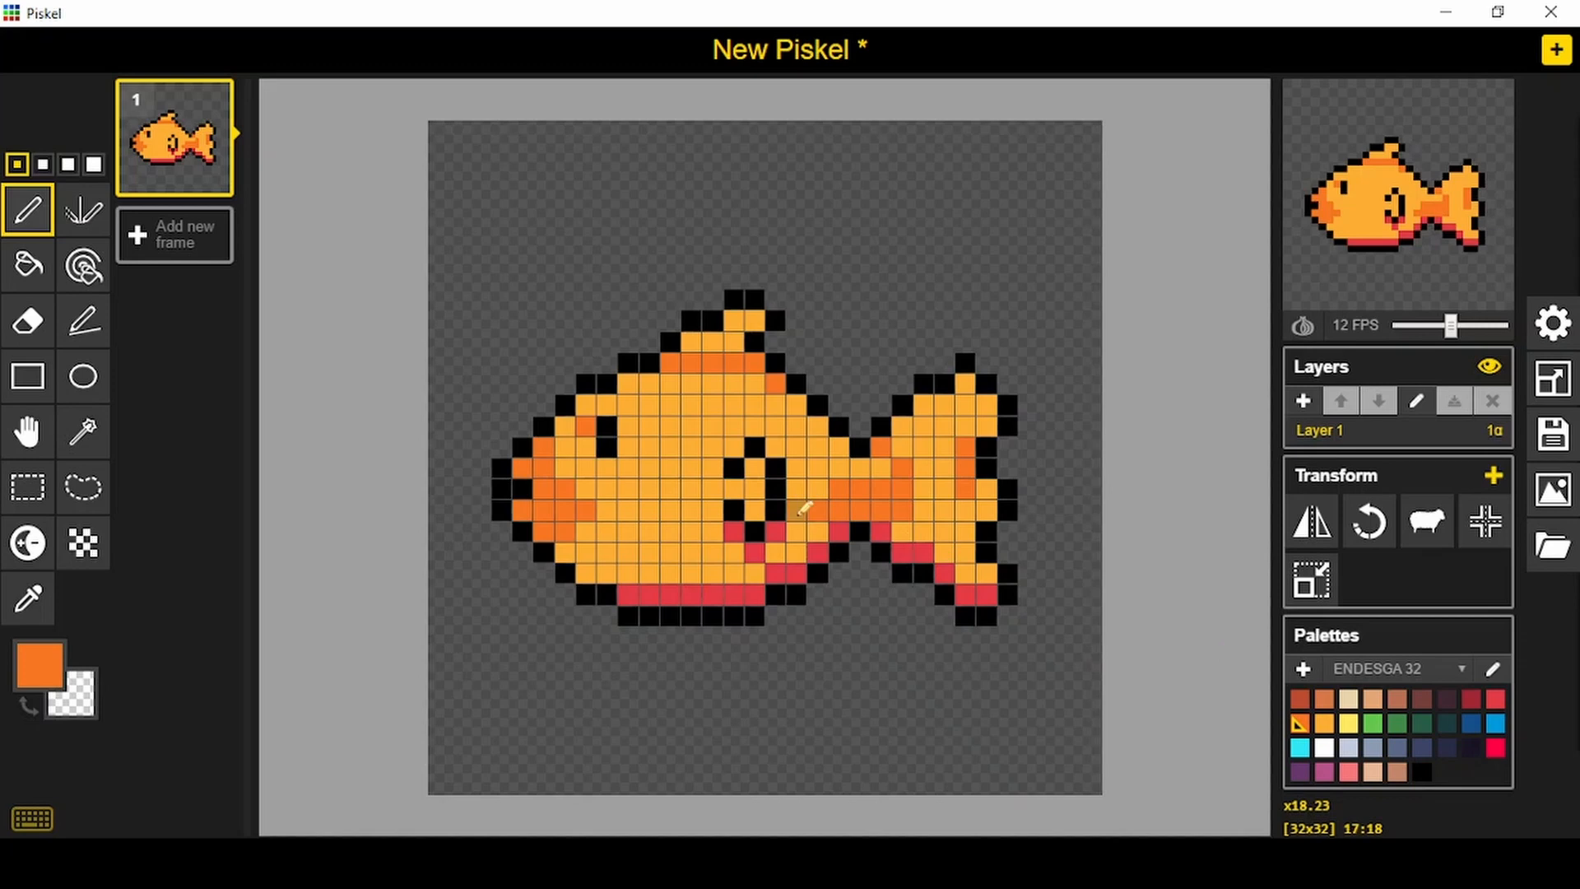
mouse_move(798, 513)
mouse_down()
mouse_move(810, 548)
mouse_move(777, 553)
mouse_move(751, 589)
mouse_move(720, 577)
mouse_move(712, 468)
mouse_move(720, 562)
mouse_move(740, 556)
mouse_move(740, 572)
mouse_move(695, 535)
mouse_move(671, 568)
mouse_up()
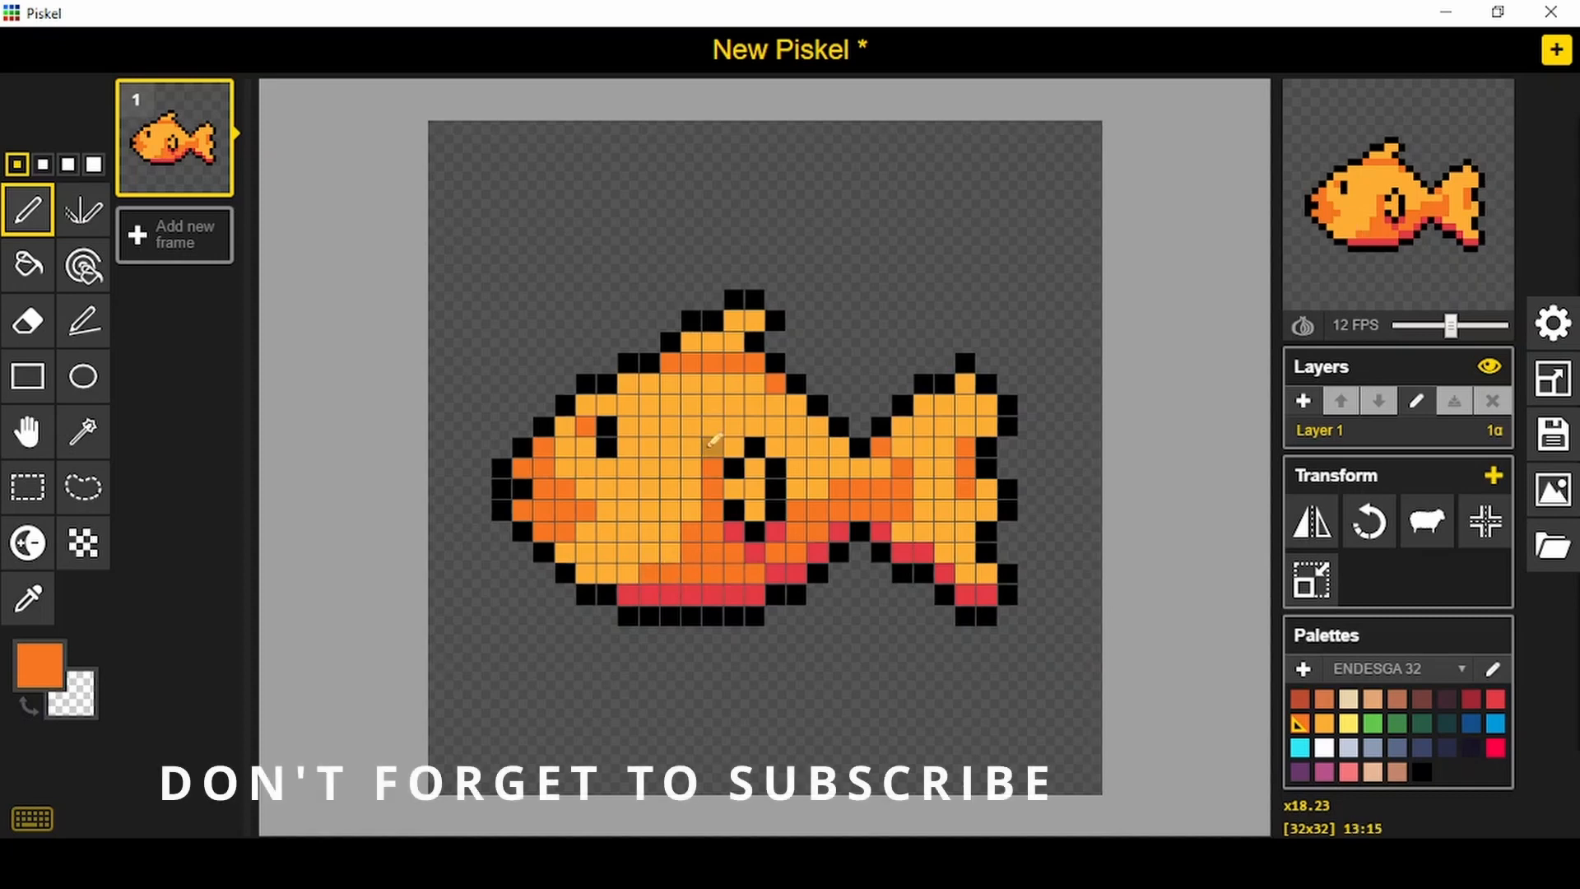
- Add a second frame and draw the fish's outline in black with a slightly shorter body, including the eye and side fin
click(175, 234)
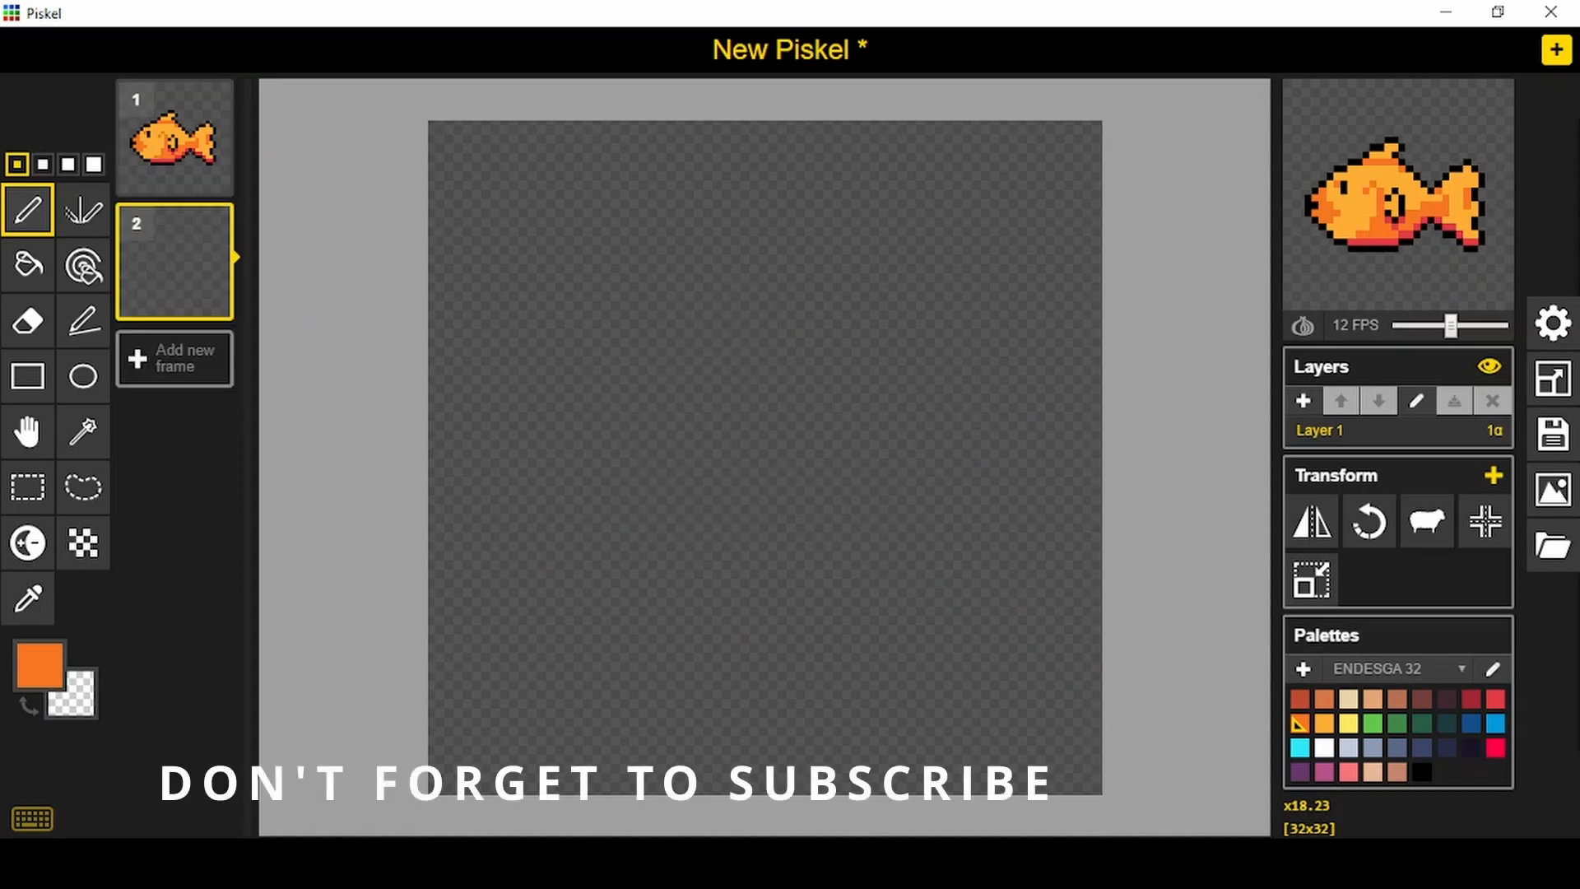
click(1422, 772)
mouse_move(646, 616)
mouse_down()
mouse_move(806, 633)
mouse_move(787, 625)
mouse_move(882, 538)
mouse_move(963, 611)
mouse_move(994, 600)
mouse_move(1010, 578)
mouse_move(996, 530)
mouse_move(1020, 482)
mouse_move(981, 390)
mouse_up()
click(796, 595)
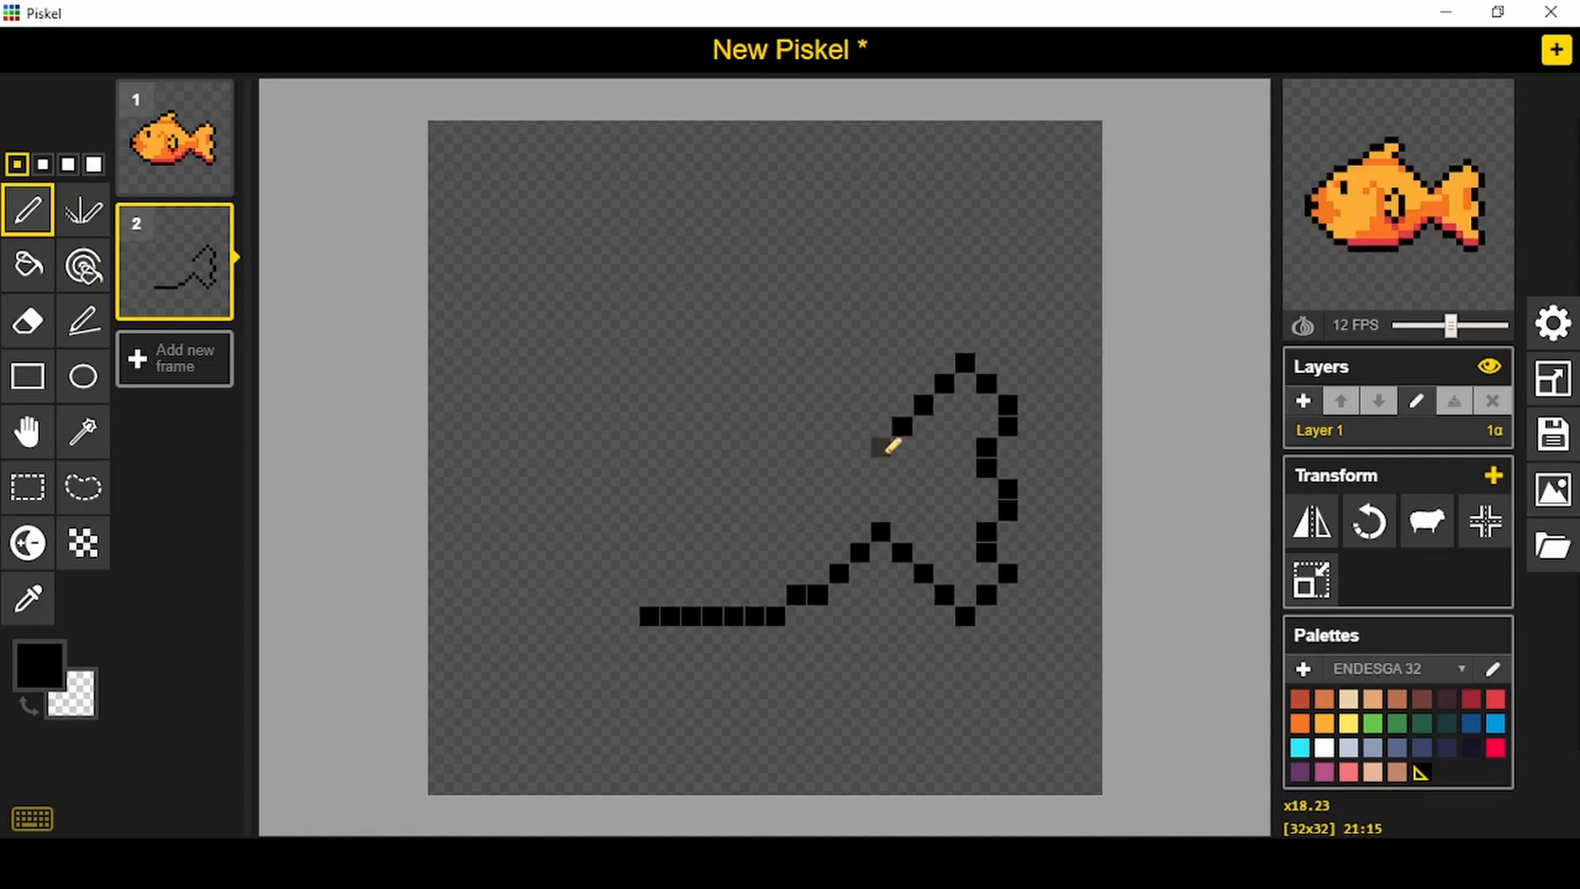
drag(864, 426, 839, 405)
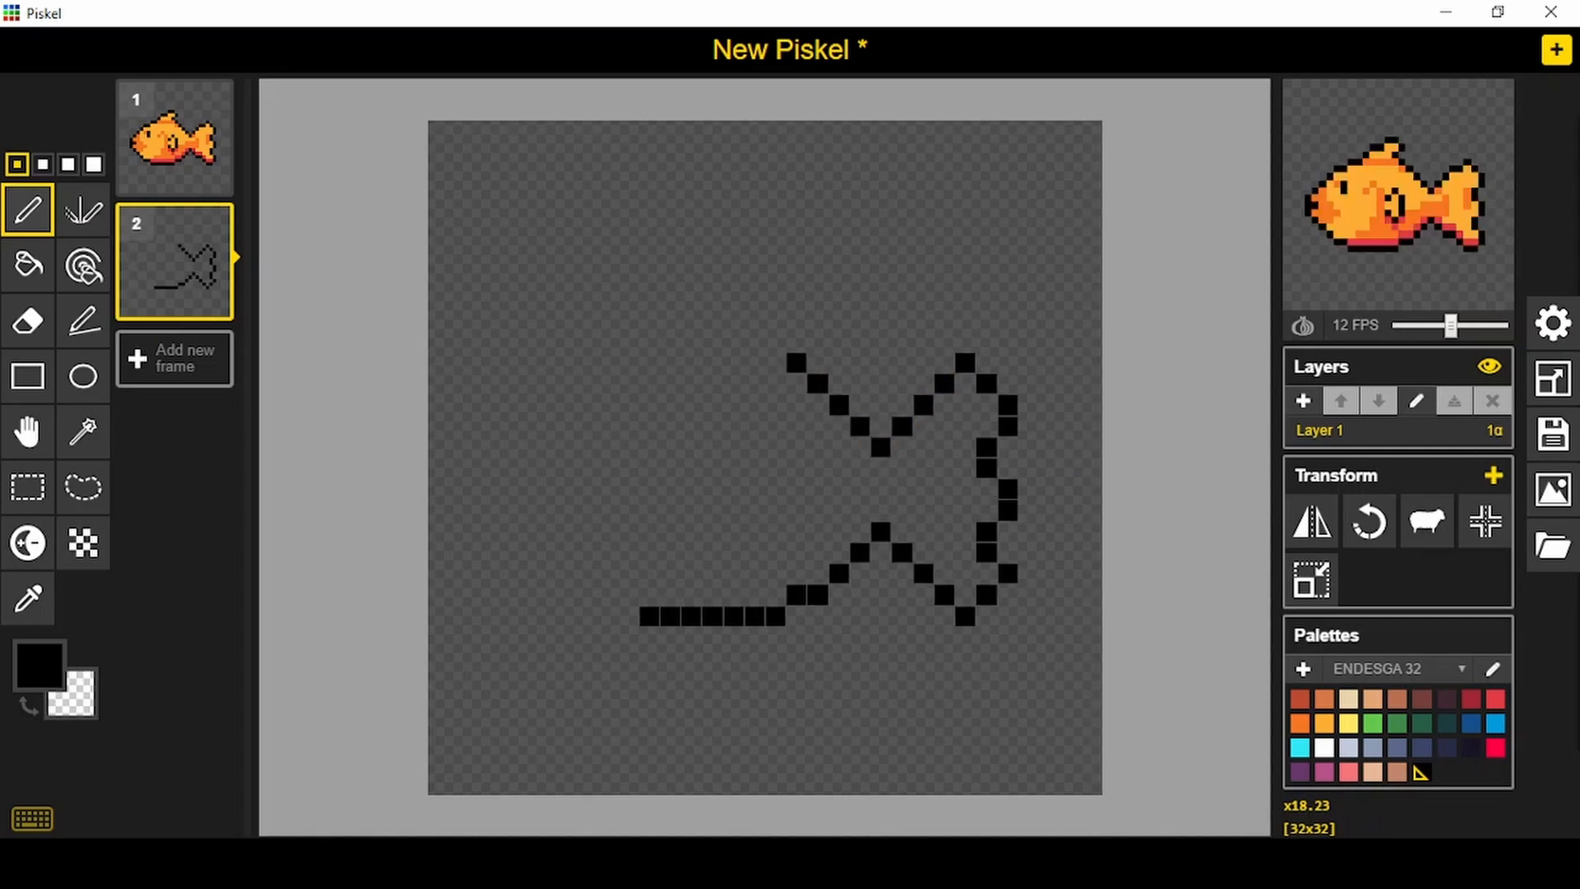
mouse_move(776, 342)
mouse_down()
mouse_move(775, 300)
mouse_move(731, 302)
mouse_move(675, 344)
mouse_move(690, 342)
mouse_up()
click(670, 363)
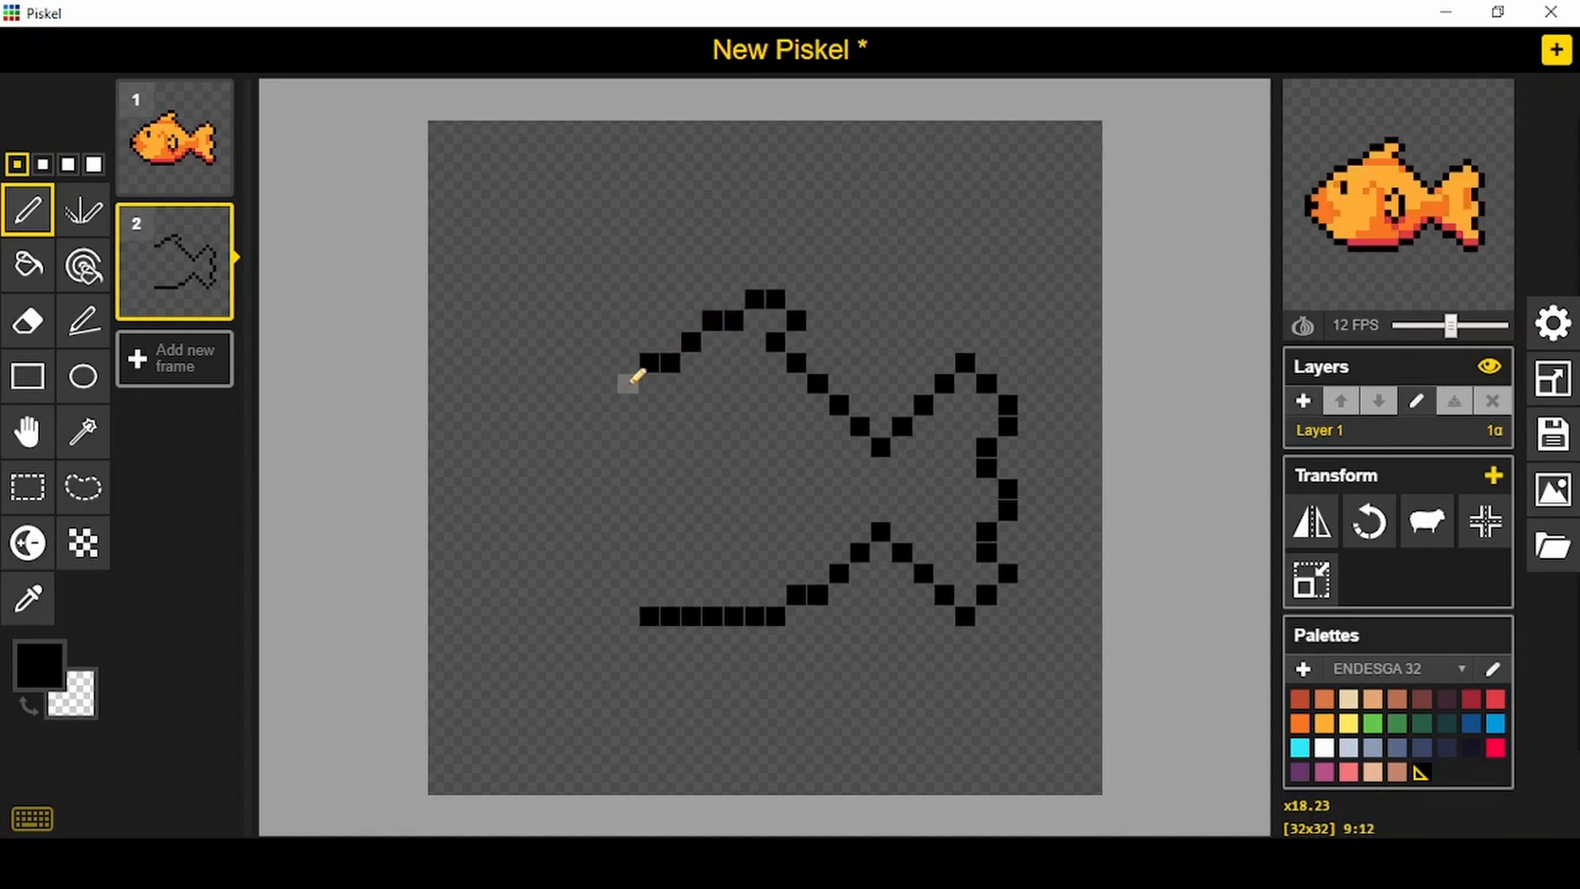
mouse_move(624, 385)
mouse_down()
mouse_move(541, 444)
mouse_move(521, 520)
mouse_move(627, 594)
mouse_up()
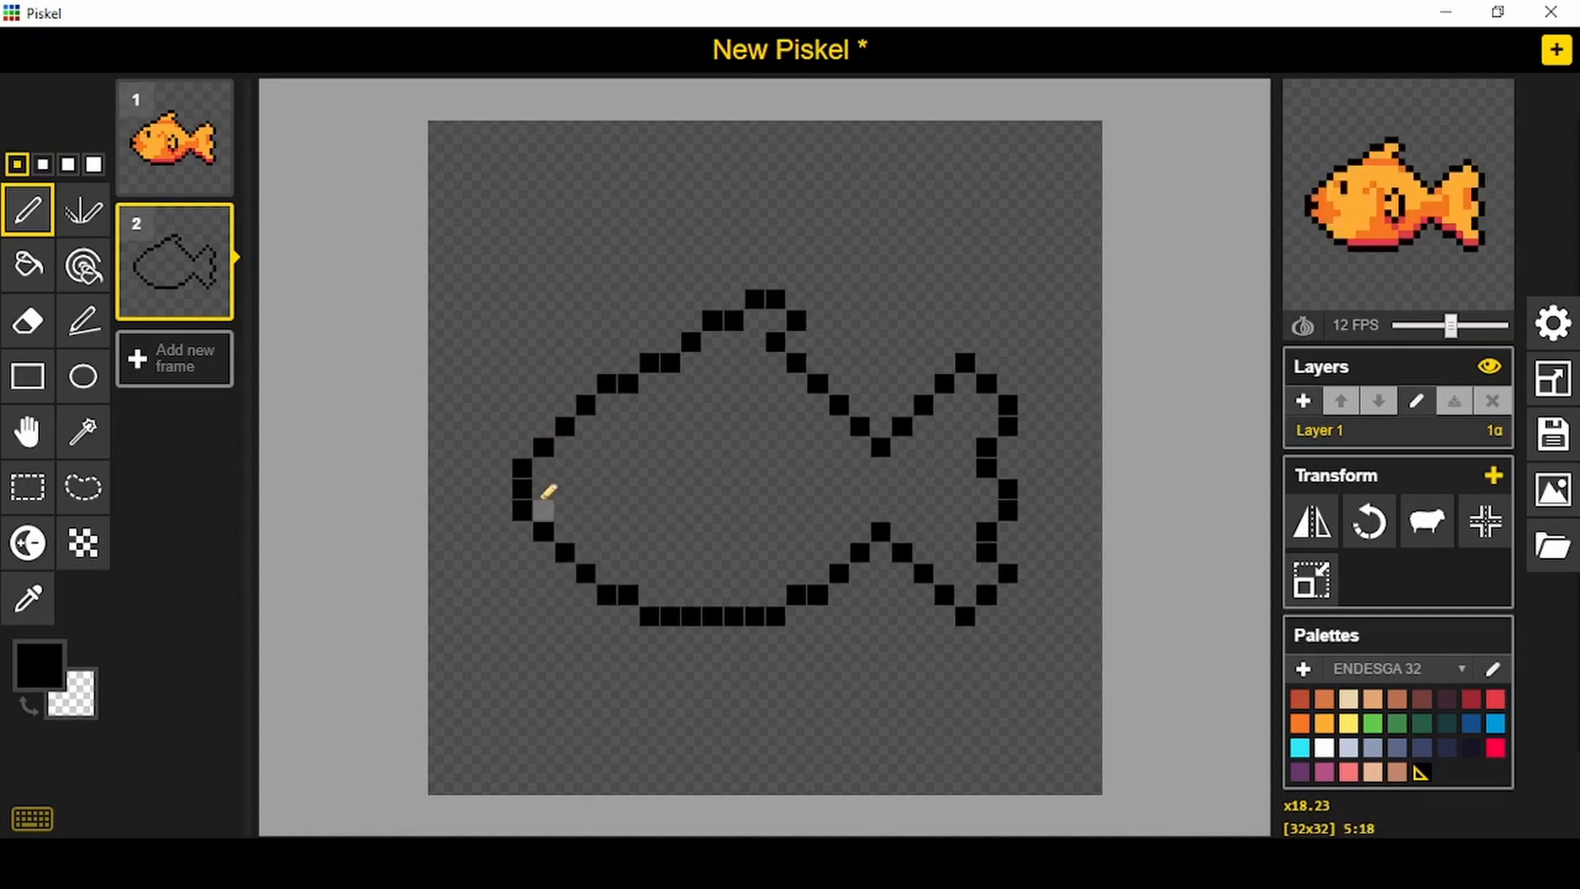
drag(631, 426, 629, 448)
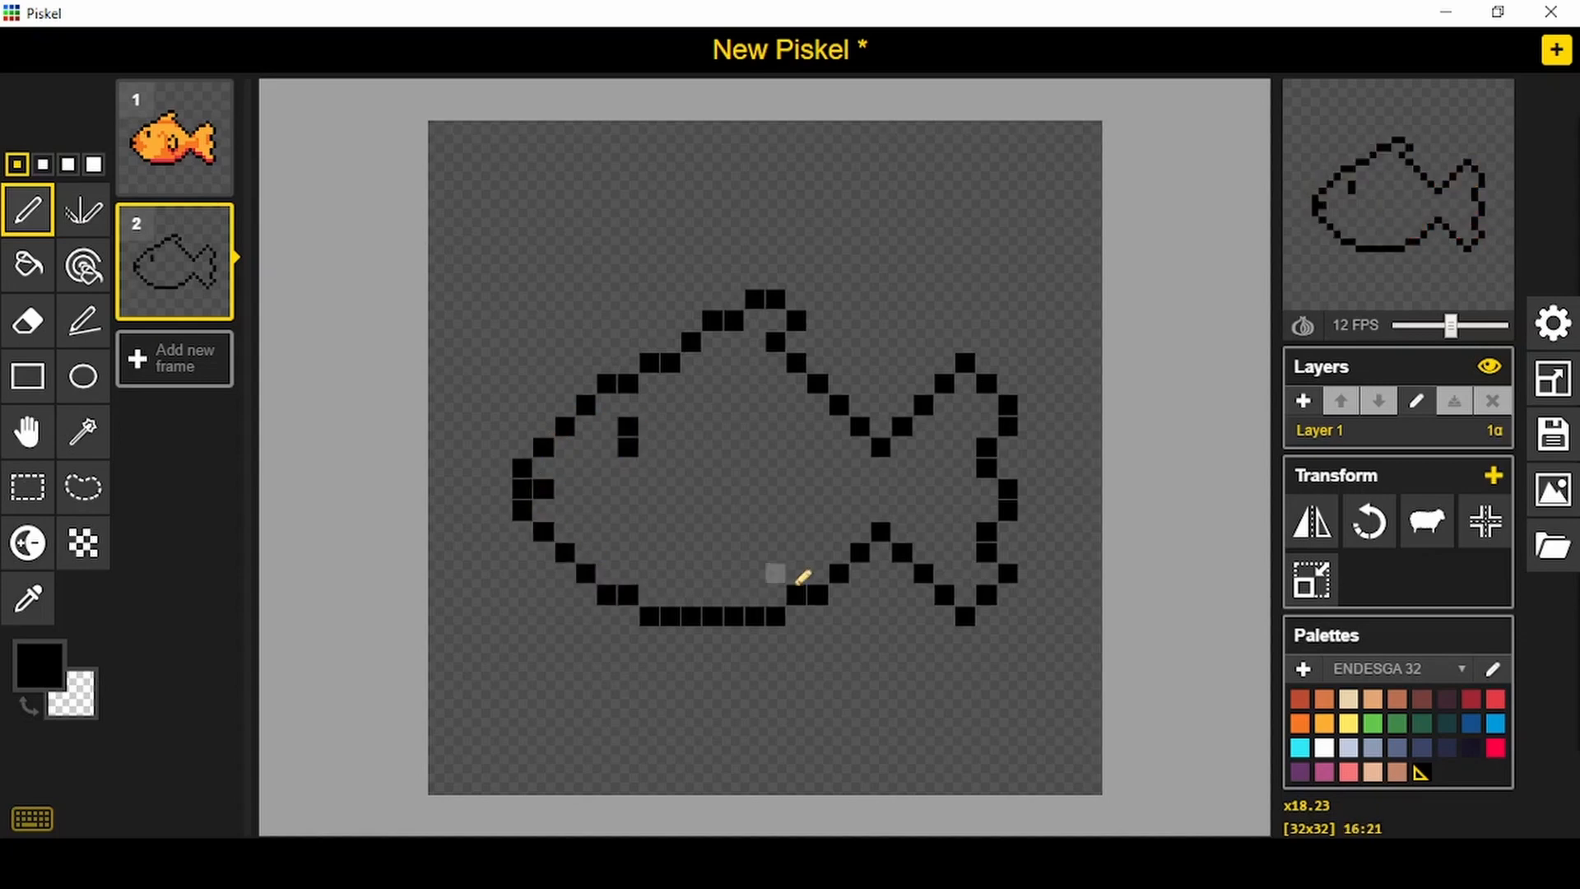
mouse_move(796, 532)
mouse_down()
mouse_move(797, 492)
mouse_move(754, 493)
mouse_up()
- Fill the second frame's fish with light orange
click(1325, 723)
click(27, 264)
click(723, 423)
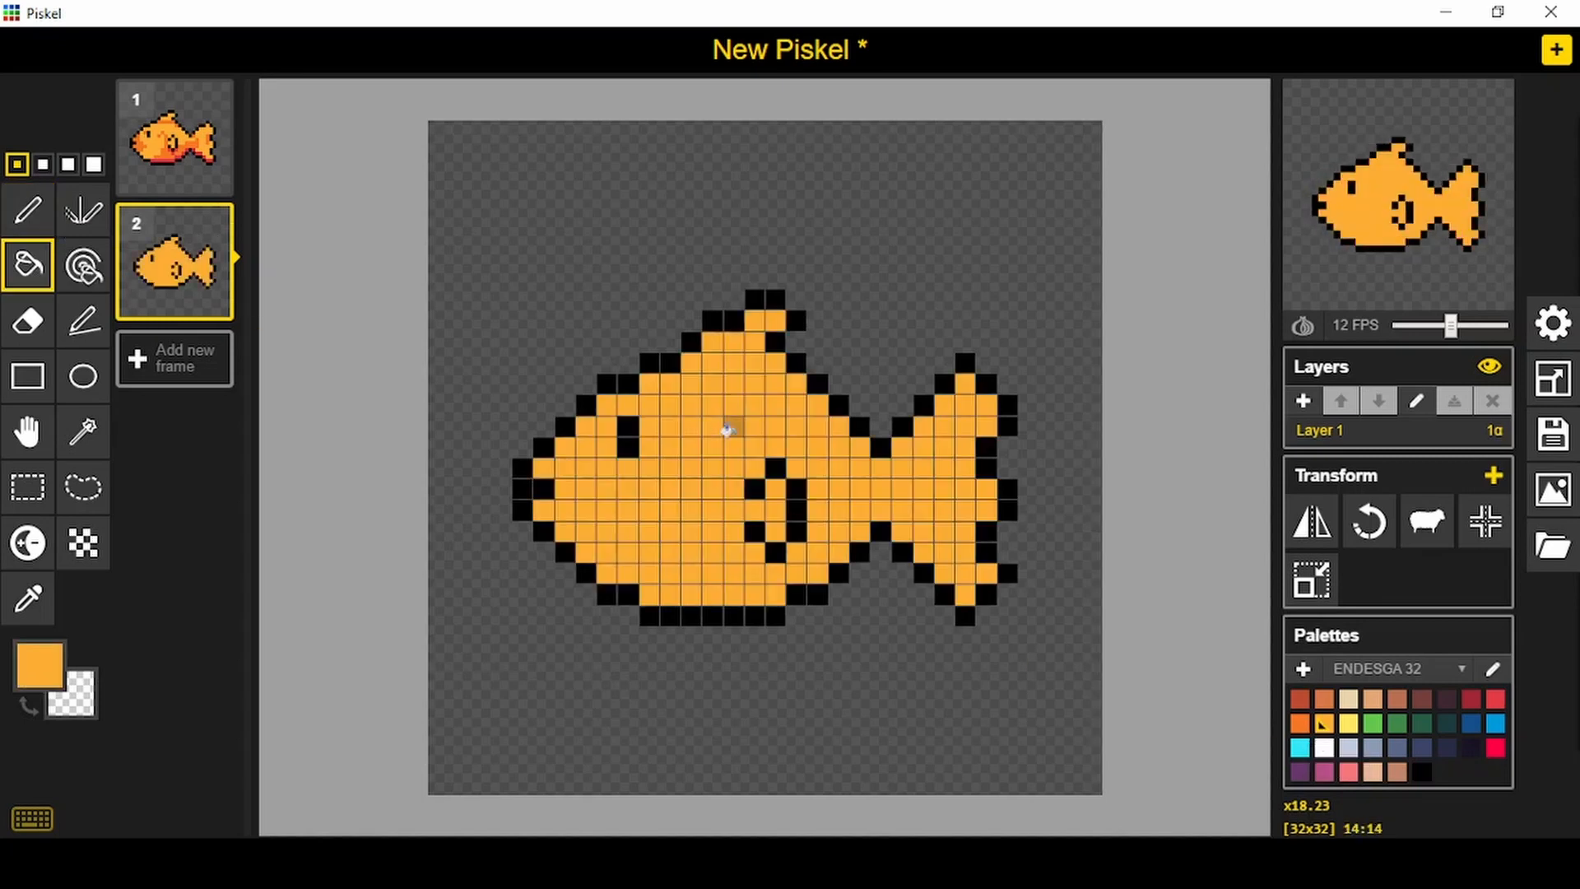
- Shade the second fish's snout, the pixel before the eye and the area in front of the side fin with darker orange
click(1300, 723)
click(27, 210)
click(543, 468)
mouse_move(573, 445)
mouse_down()
mouse_move(573, 519)
mouse_move(549, 525)
mouse_move(607, 510)
mouse_up()
click(605, 426)
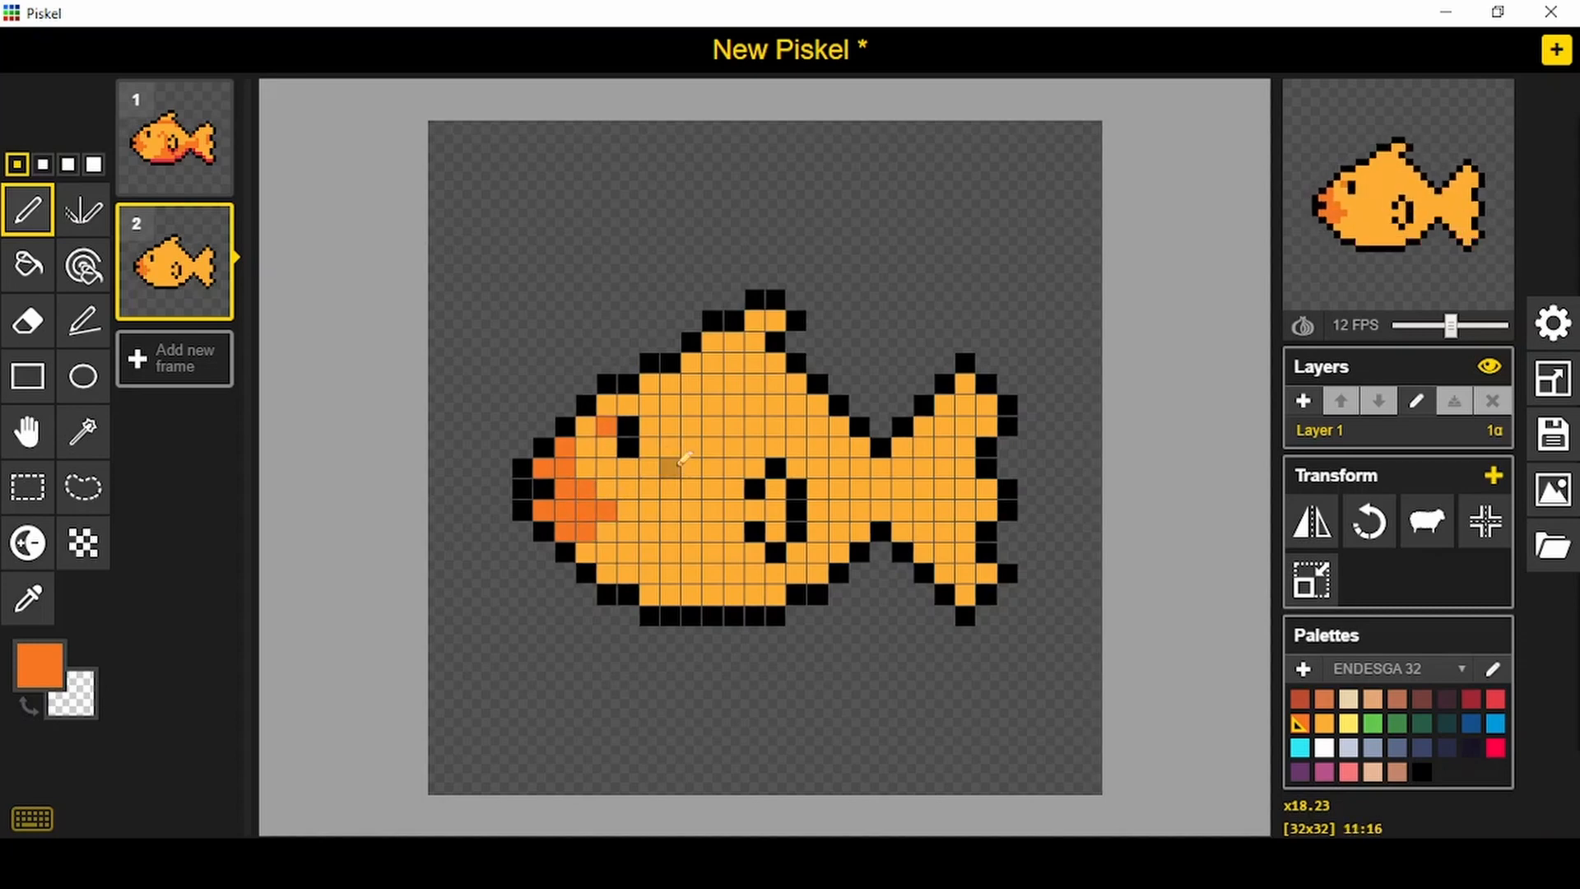
mouse_move(734, 489)
mouse_down()
mouse_move(728, 530)
mouse_move(732, 471)
mouse_move(721, 450)
mouse_move(695, 461)
mouse_move(739, 556)
mouse_up()
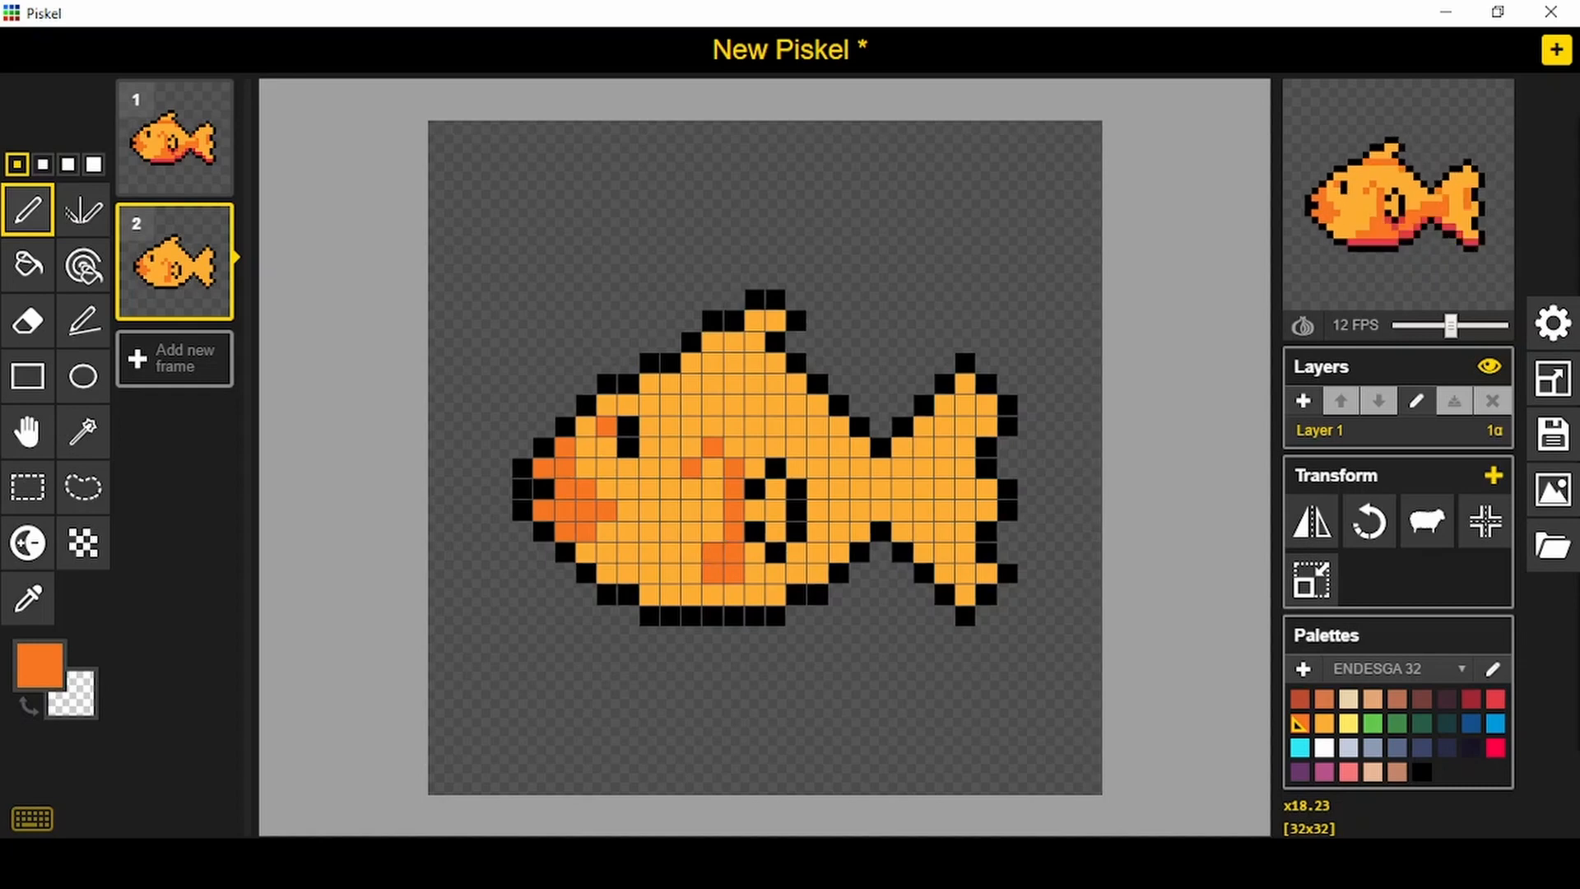
- Select the side fin area on the second frame and shift the fin up by one pixel
click(27, 486)
drag(745, 459, 828, 561)
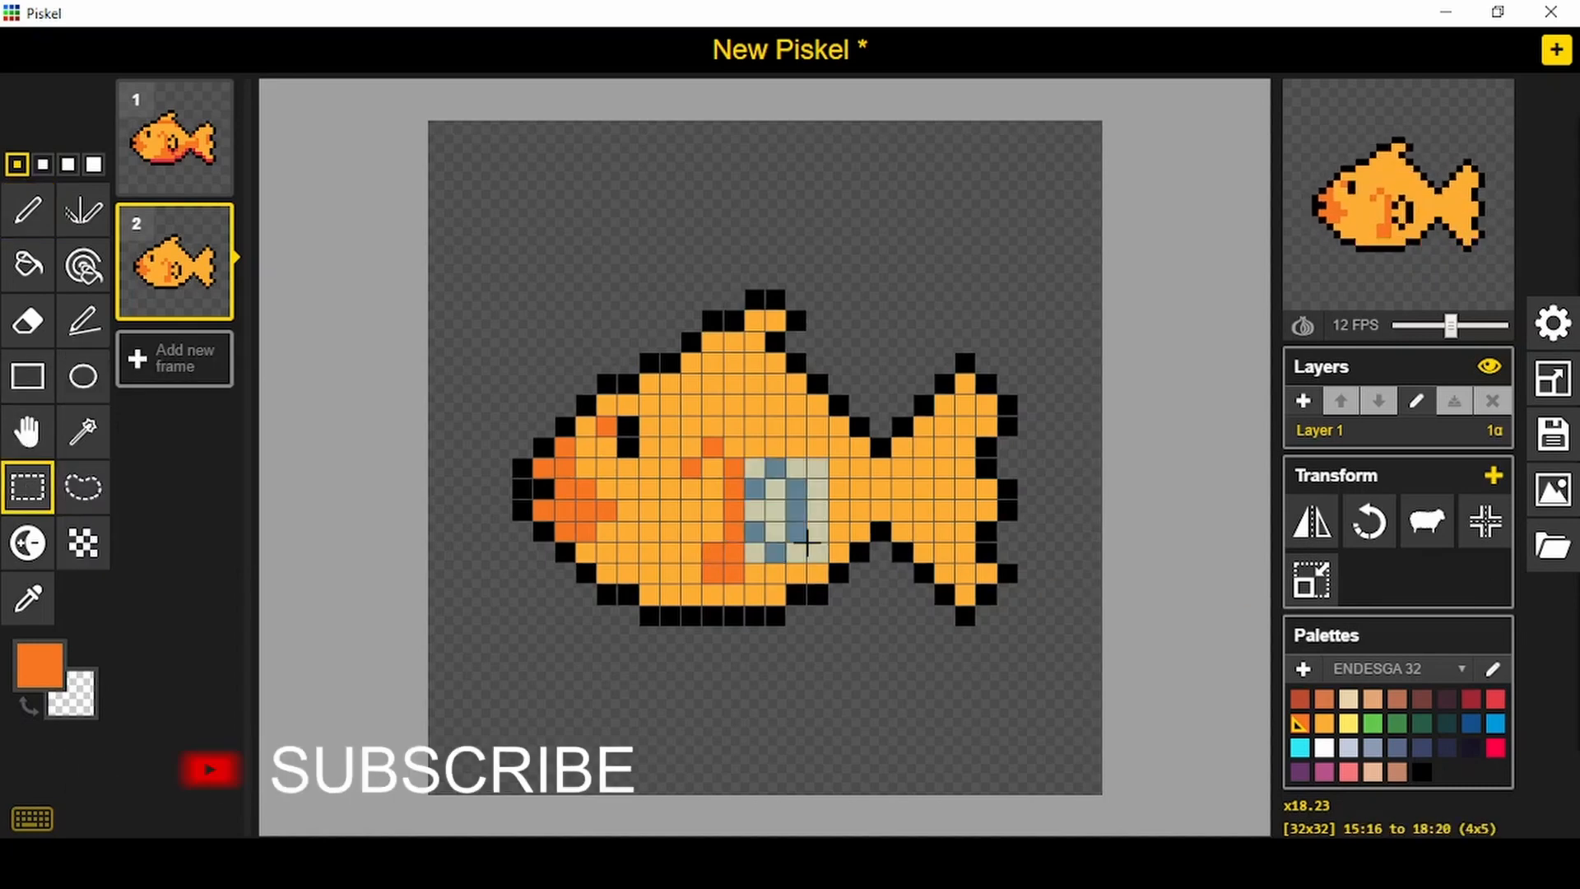
key(Delete)
key(ctrl+z)
key(p)
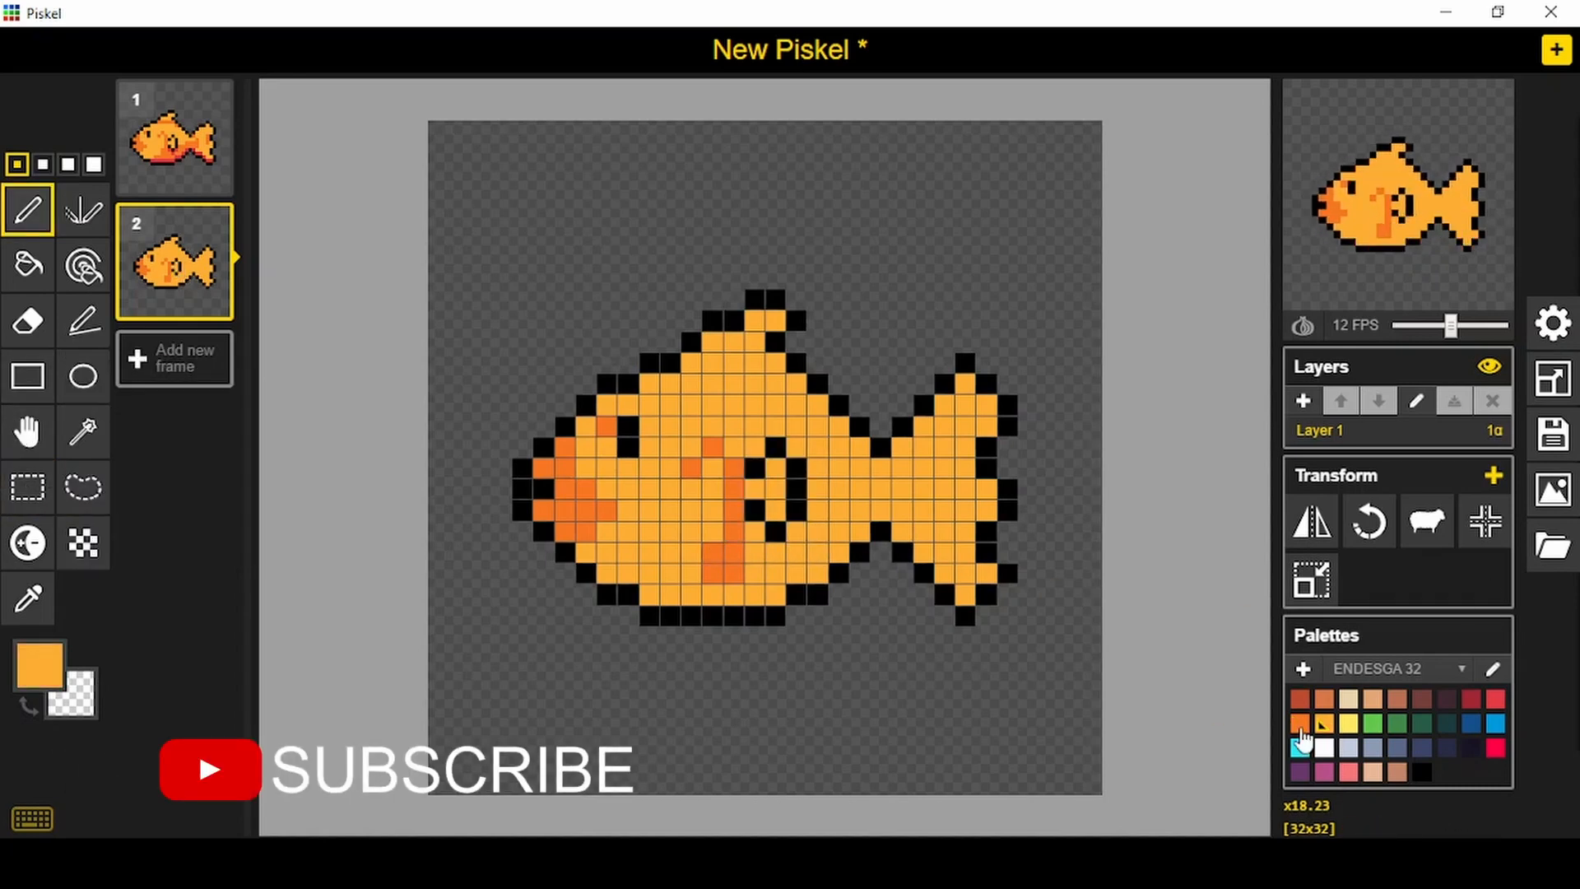
- Shade the second fish's belly and lower tail edge red, and its upper tail edge and tail base darker orange
click(1497, 700)
mouse_move(674, 596)
mouse_down()
mouse_move(816, 574)
mouse_move(874, 528)
mouse_move(912, 527)
mouse_move(1080, 627)
mouse_up()
click(1300, 724)
drag(924, 426, 903, 447)
click(944, 405)
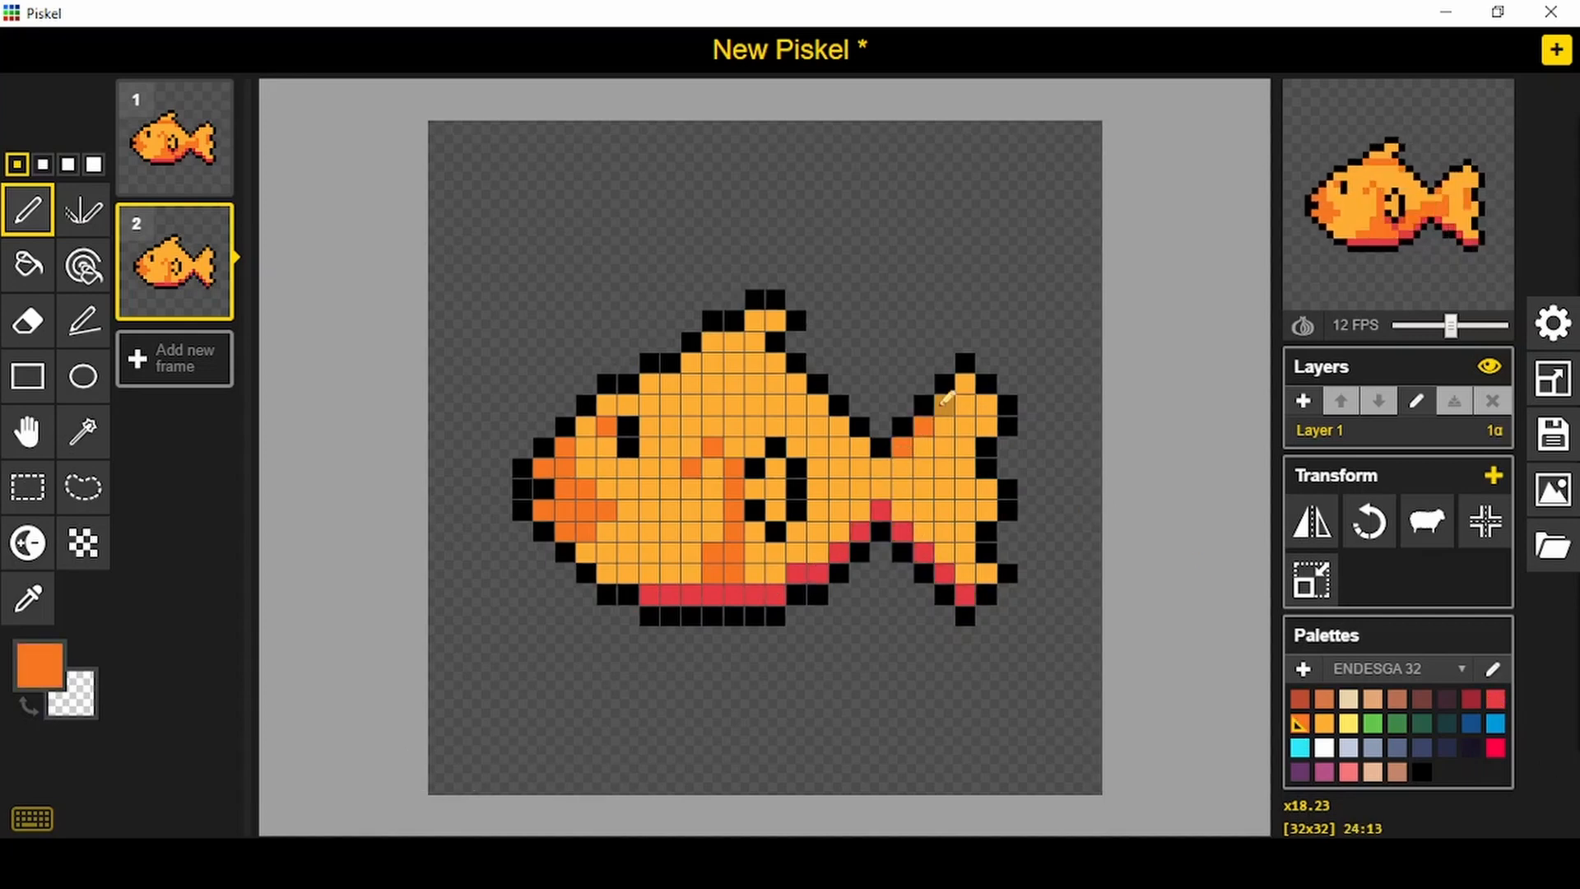
click(986, 490)
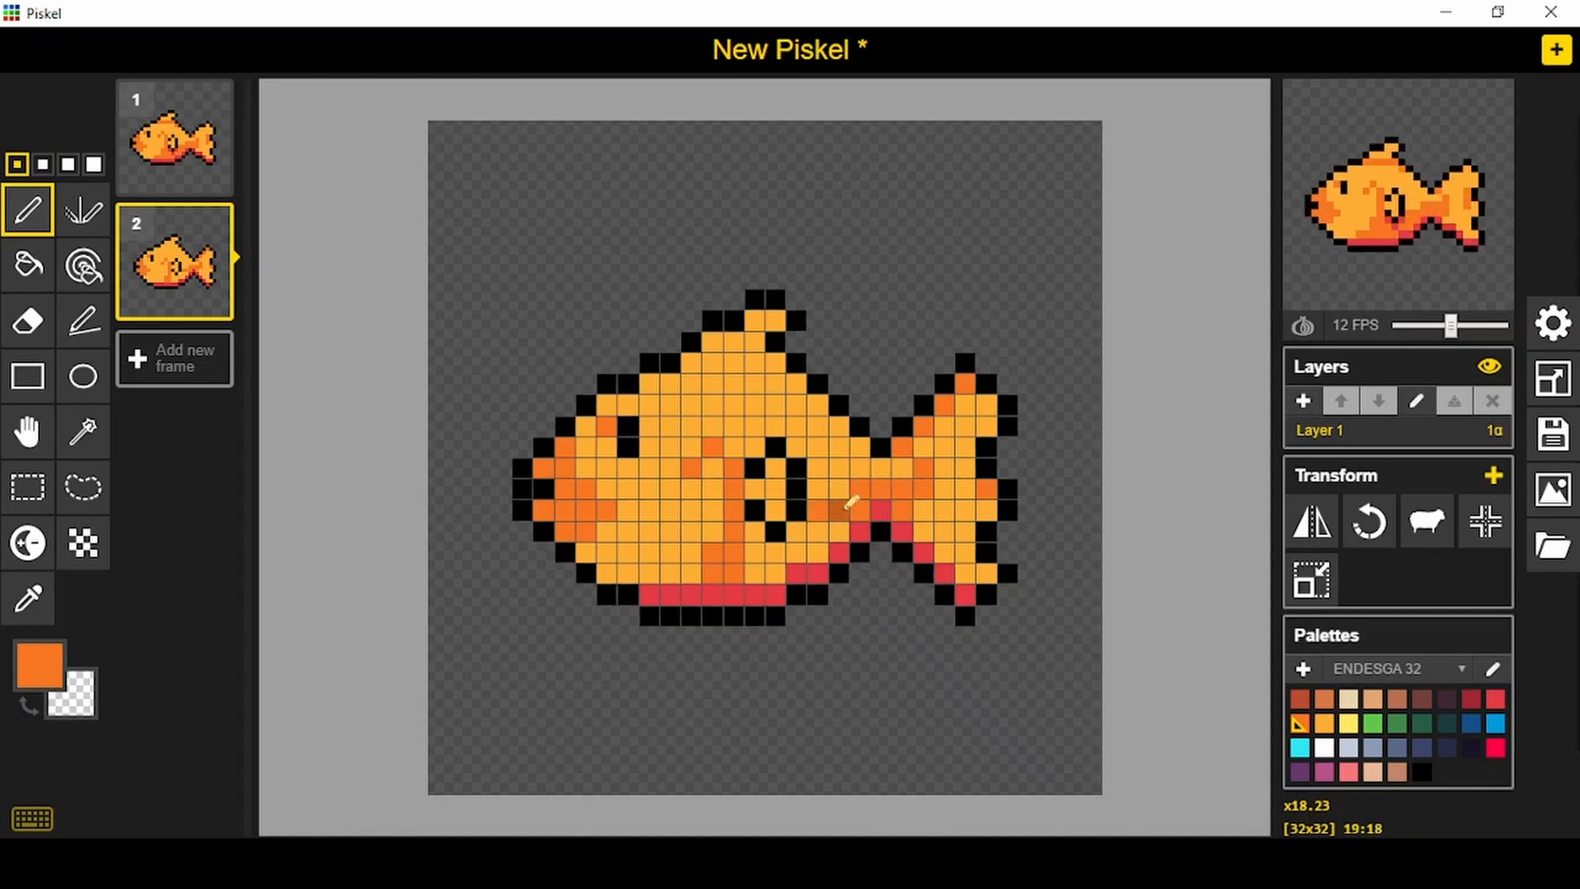
- Add darker orange and red shading around the second fish's side fin and belly, and darker orange at the dorsal fin's base
mouse_move(775, 574)
mouse_down()
mouse_move(816, 577)
mouse_move(772, 527)
mouse_up()
click(1494, 702)
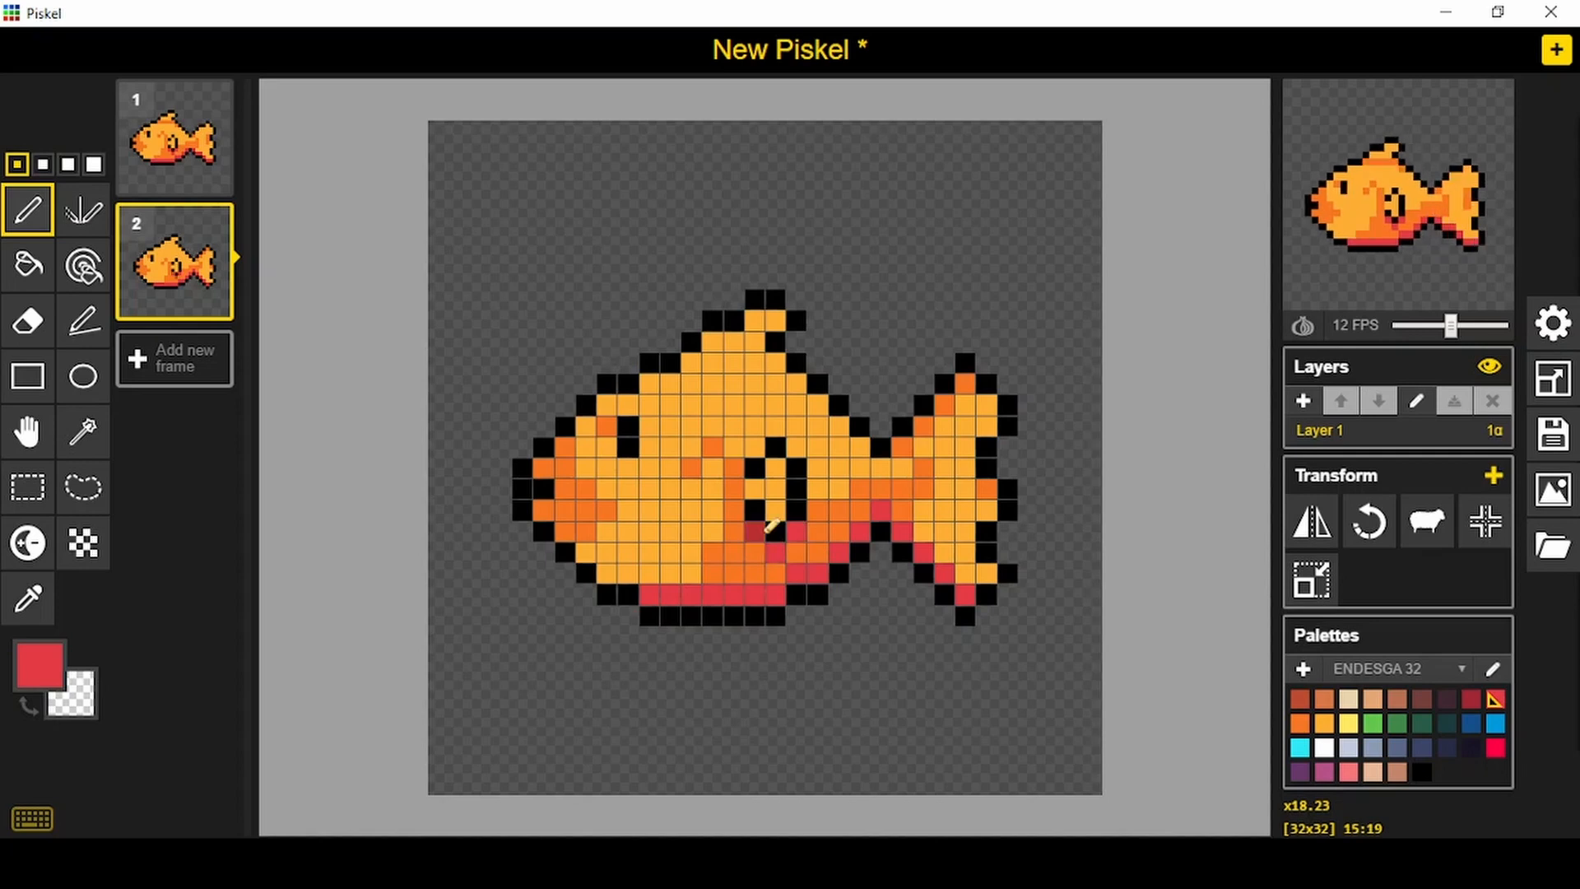
click(1300, 724)
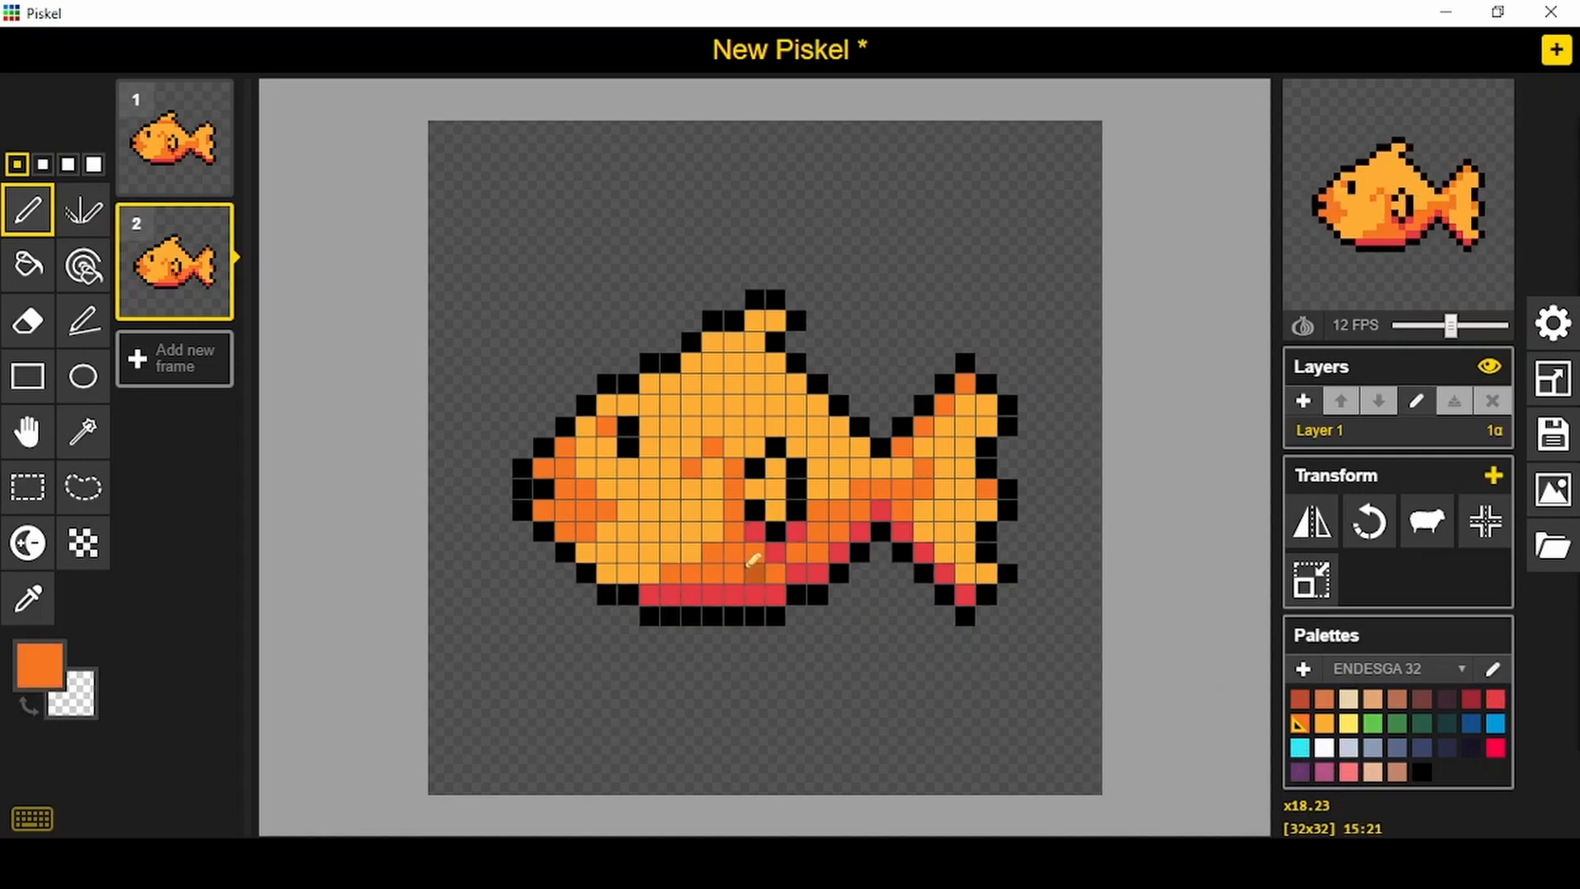
drag(693, 362, 757, 355)
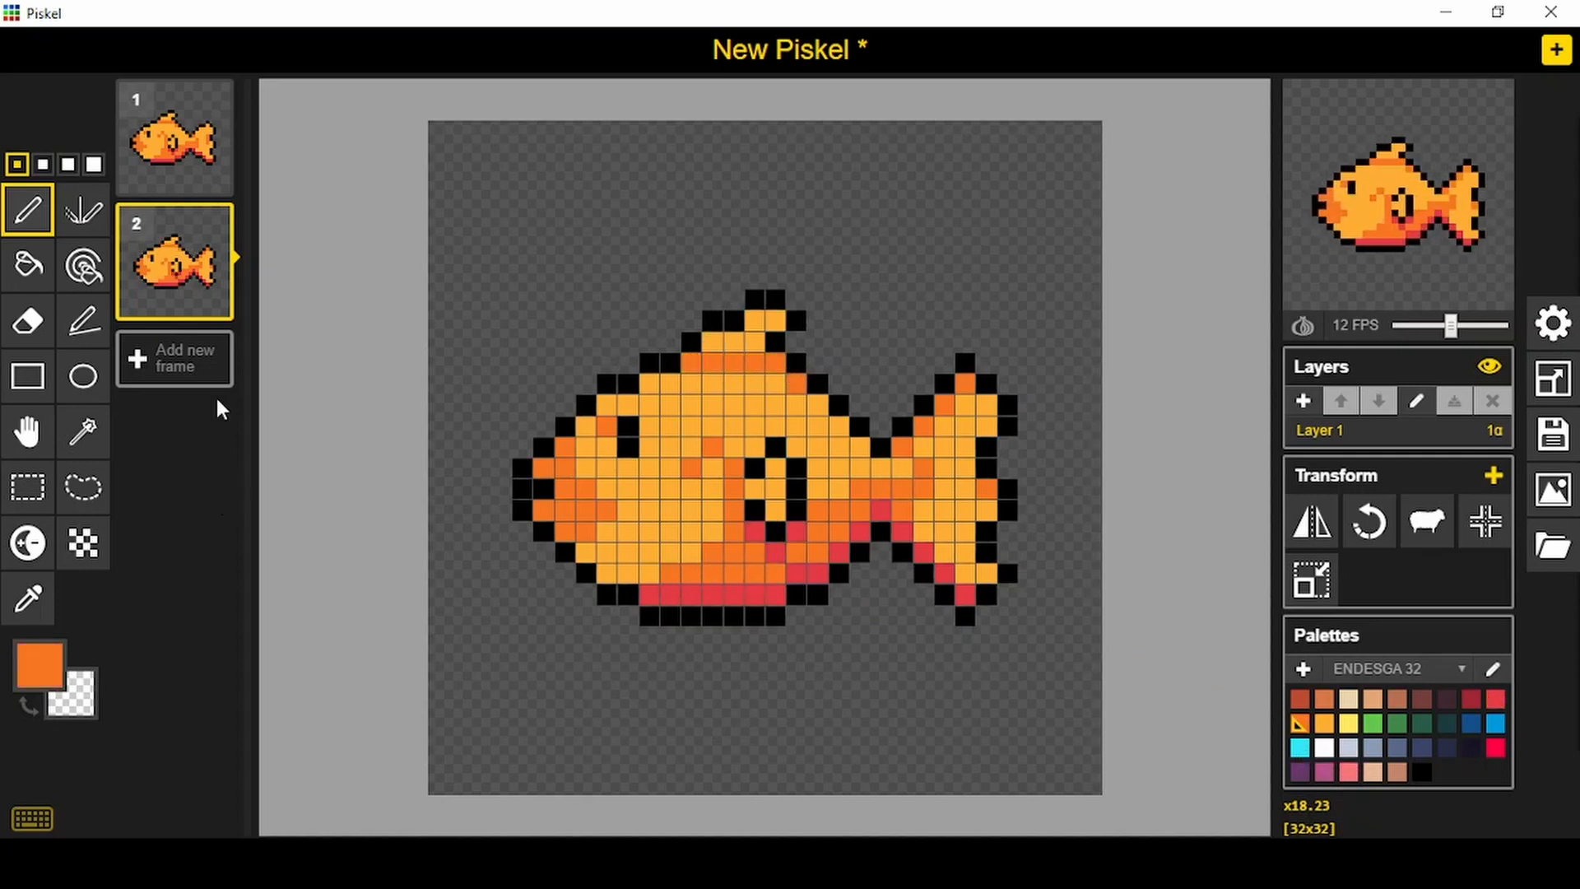
- Add a third frame and draw the fish's black outline on it, with a rounder lower tail lobe
click(165, 359)
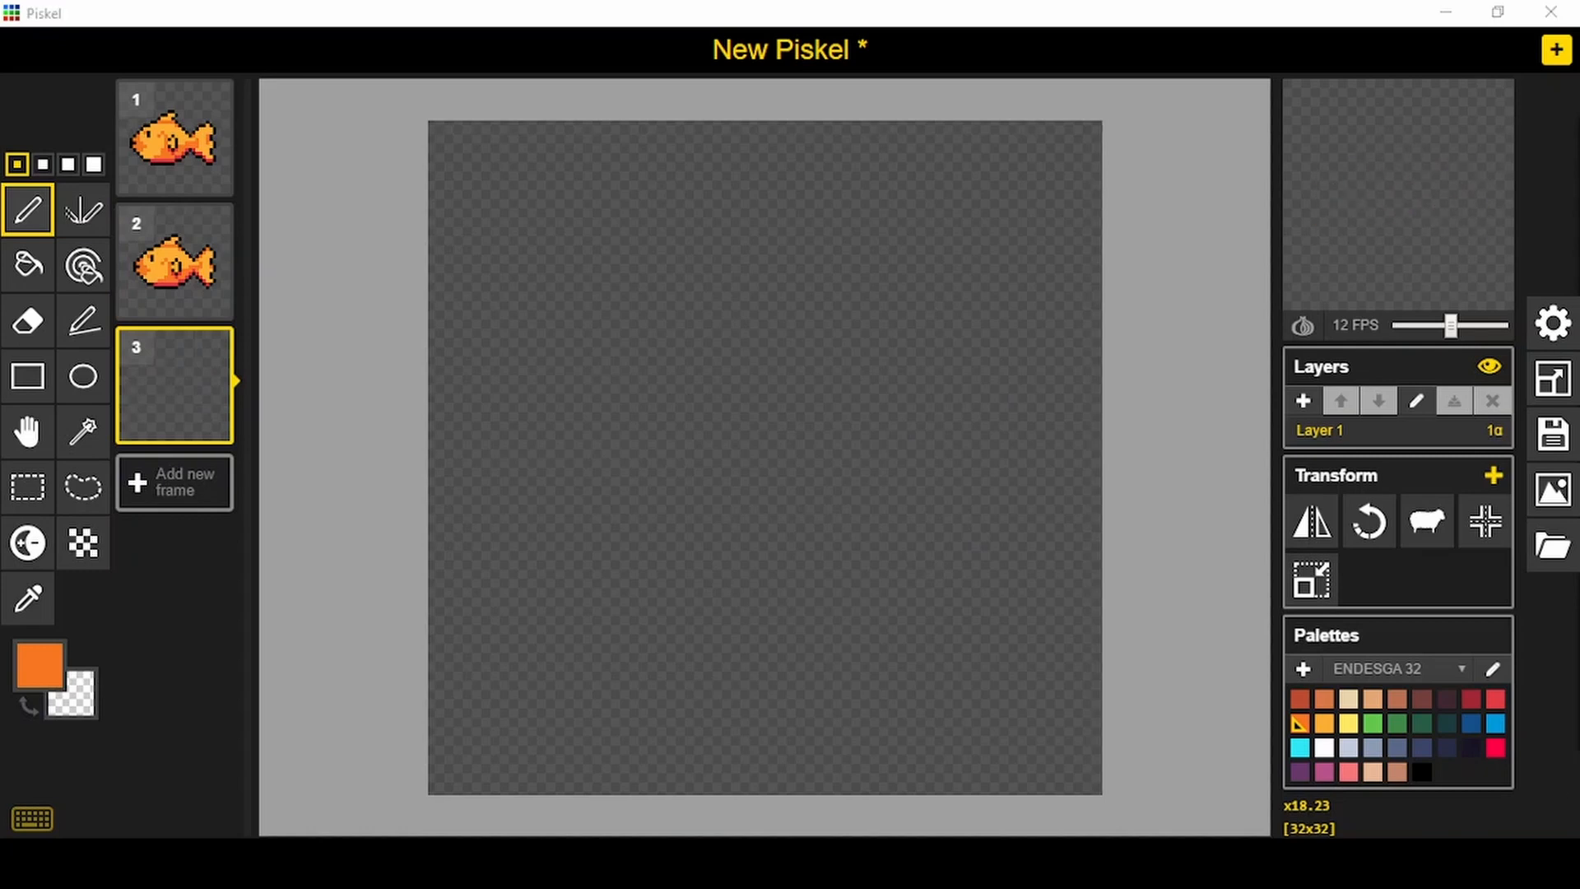
click(1422, 773)
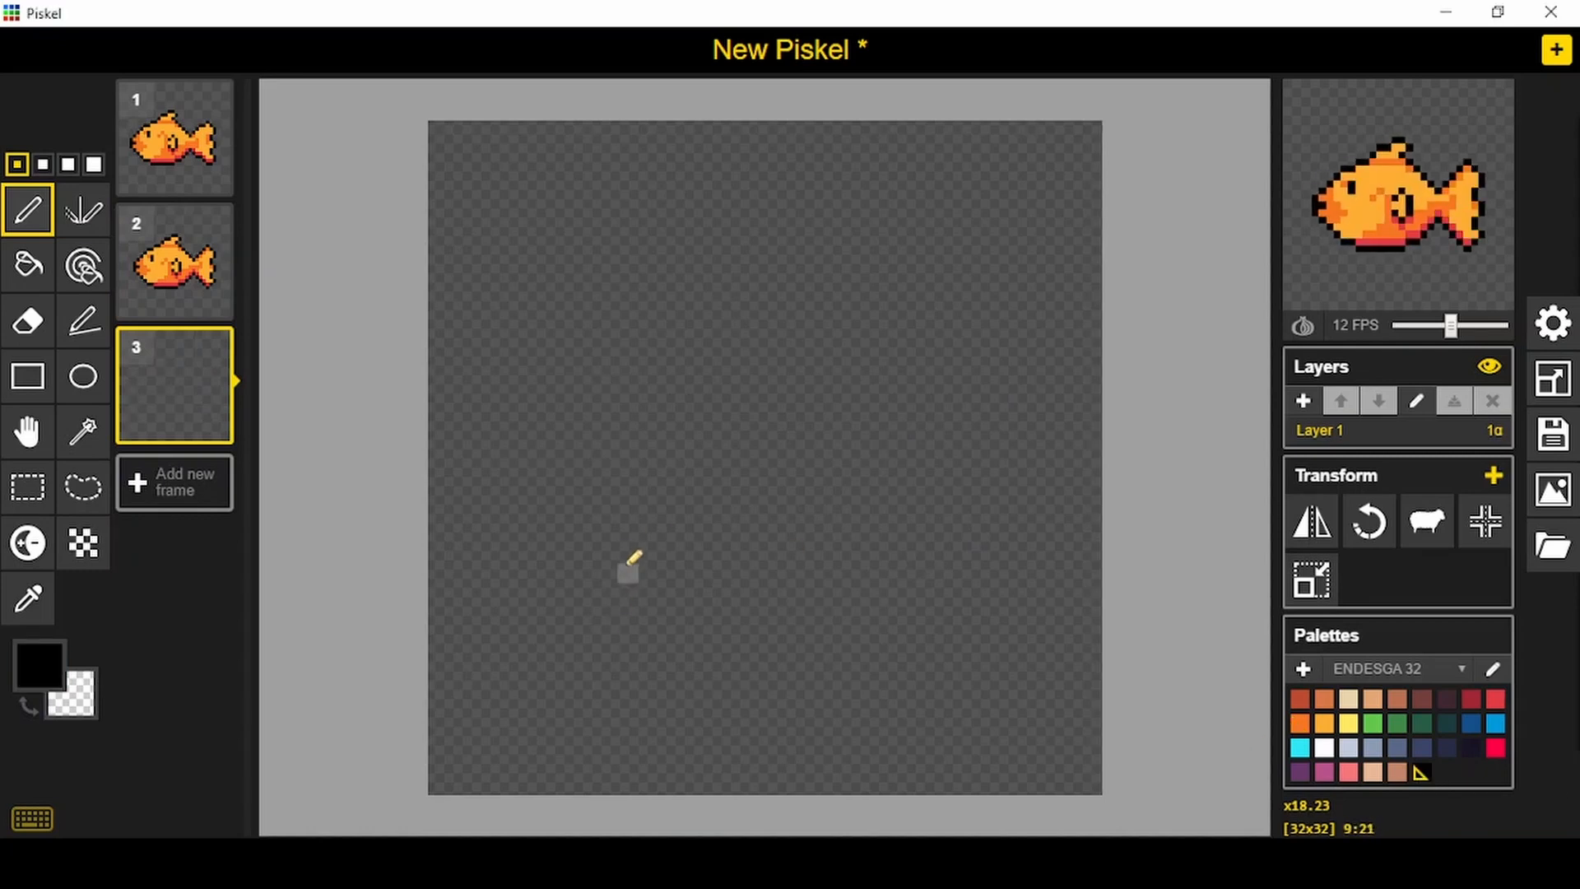
drag(650, 615, 814, 599)
mouse_move(905, 556)
mouse_down()
mouse_move(942, 621)
mouse_move(972, 621)
mouse_move(1012, 582)
mouse_move(985, 533)
mouse_move(1003, 508)
mouse_move(987, 439)
mouse_move(1006, 408)
mouse_move(975, 363)
mouse_move(878, 442)
mouse_move(780, 345)
mouse_move(797, 331)
mouse_move(774, 298)
mouse_move(729, 299)
mouse_move(683, 371)
mouse_move(691, 337)
mouse_move(572, 399)
mouse_move(588, 392)
mouse_move(543, 493)
mouse_up()
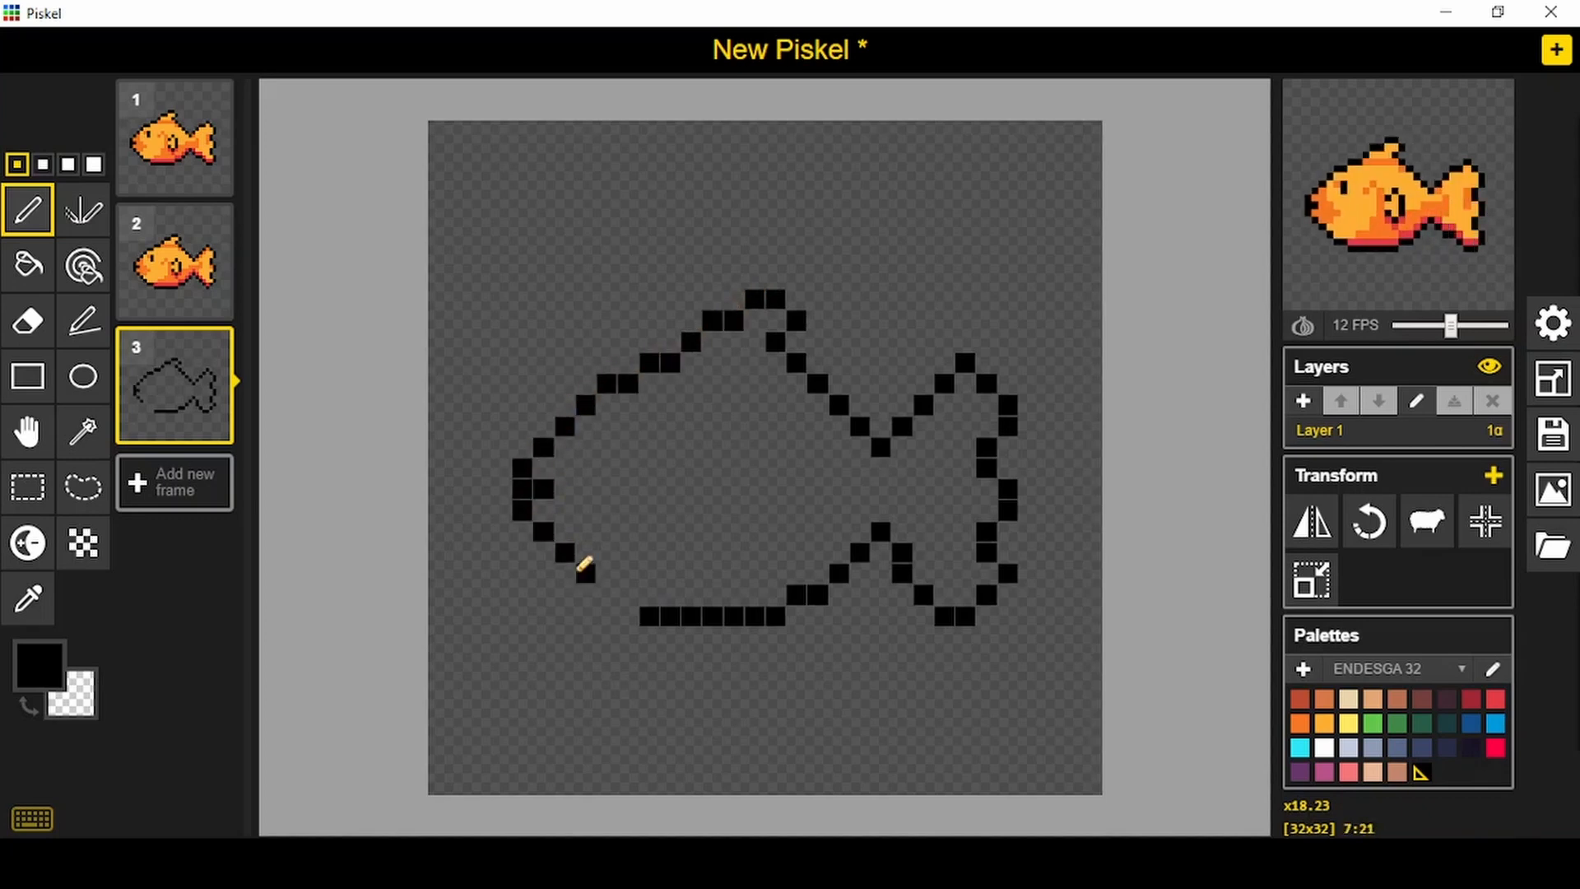
- Close the third fish's outline under the head and paint red shading along the belly, lower tail and side fin's underside
mouse_move(584, 564)
mouse_down()
mouse_move(638, 602)
mouse_move(773, 594)
mouse_move(784, 571)
mouse_move(819, 575)
mouse_move(800, 530)
mouse_move(761, 526)
mouse_move(844, 550)
mouse_move(888, 514)
mouse_move(923, 573)
mouse_move(988, 573)
mouse_up()
click(1496, 701)
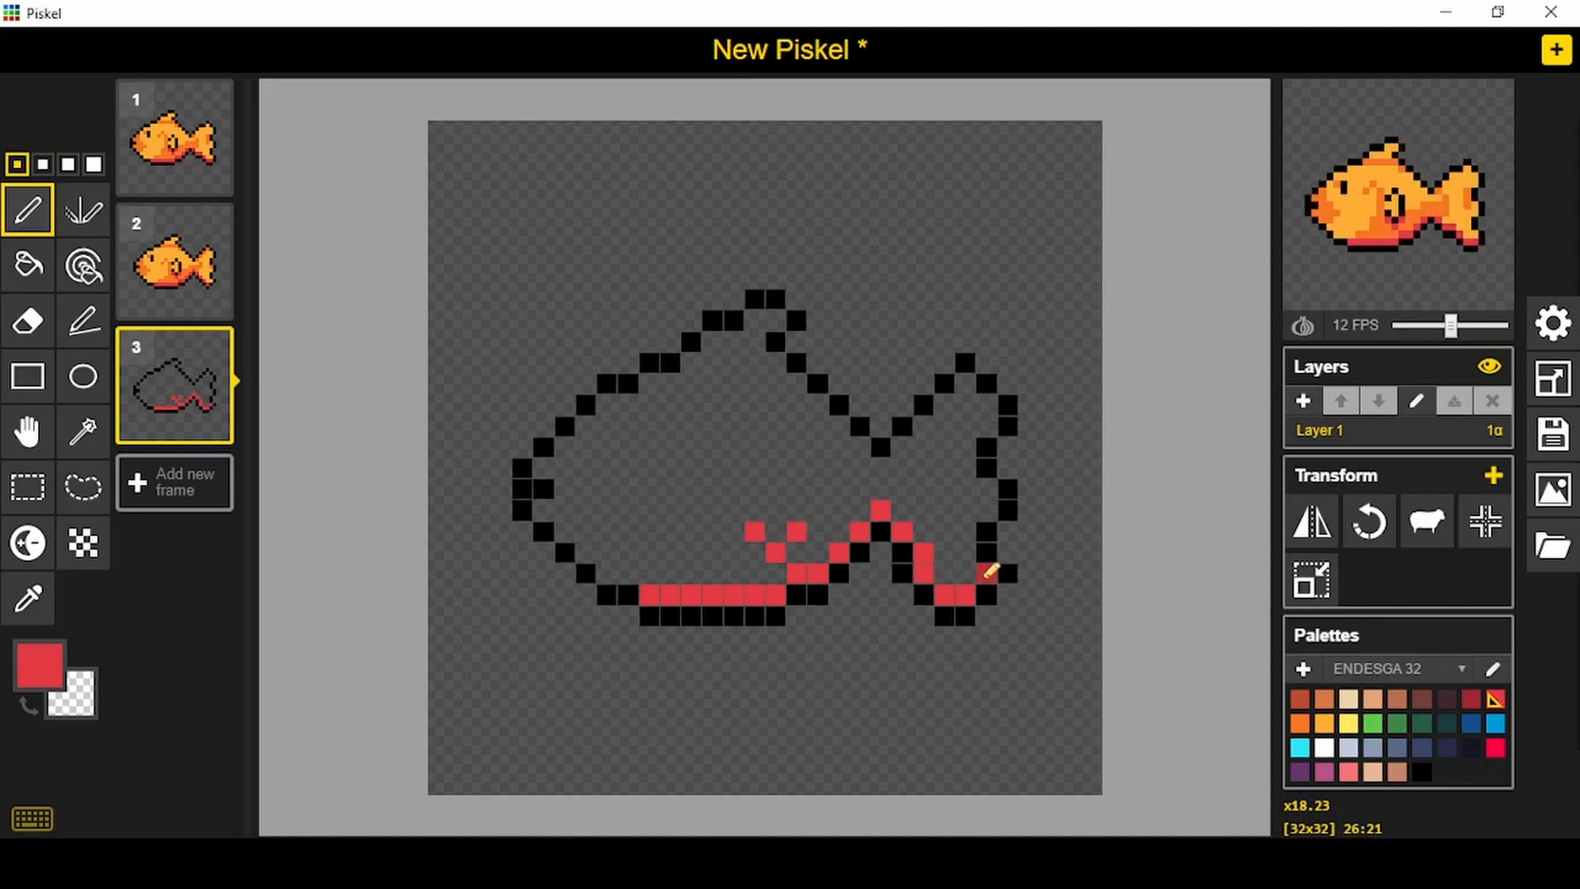
- Shade the third fish's snout and the pixel before the eye with darker orange
click(1302, 725)
mouse_move(566, 447)
mouse_down()
mouse_move(558, 513)
mouse_move(560, 465)
mouse_move(586, 531)
mouse_up()
click(545, 511)
click(546, 468)
click(606, 510)
click(608, 426)
- Draw the third fish's eye as a single black pixel and outline its side fin in black
click(1422, 773)
drag(628, 426, 628, 448)
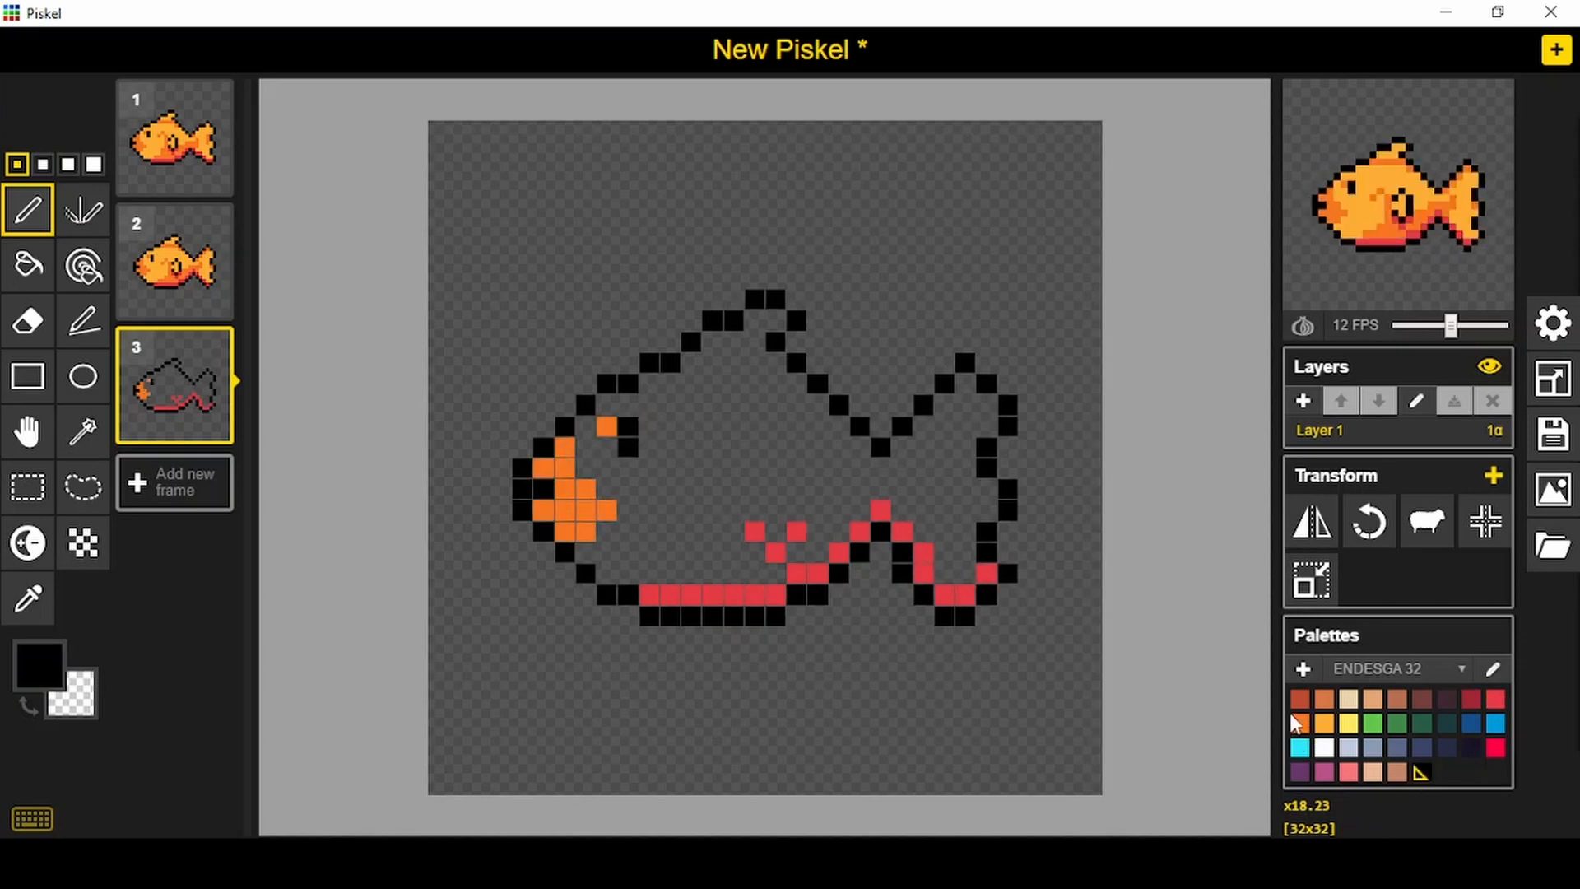
key(ctrl+z)
key(ctrl+z)
click(775, 532)
click(796, 510)
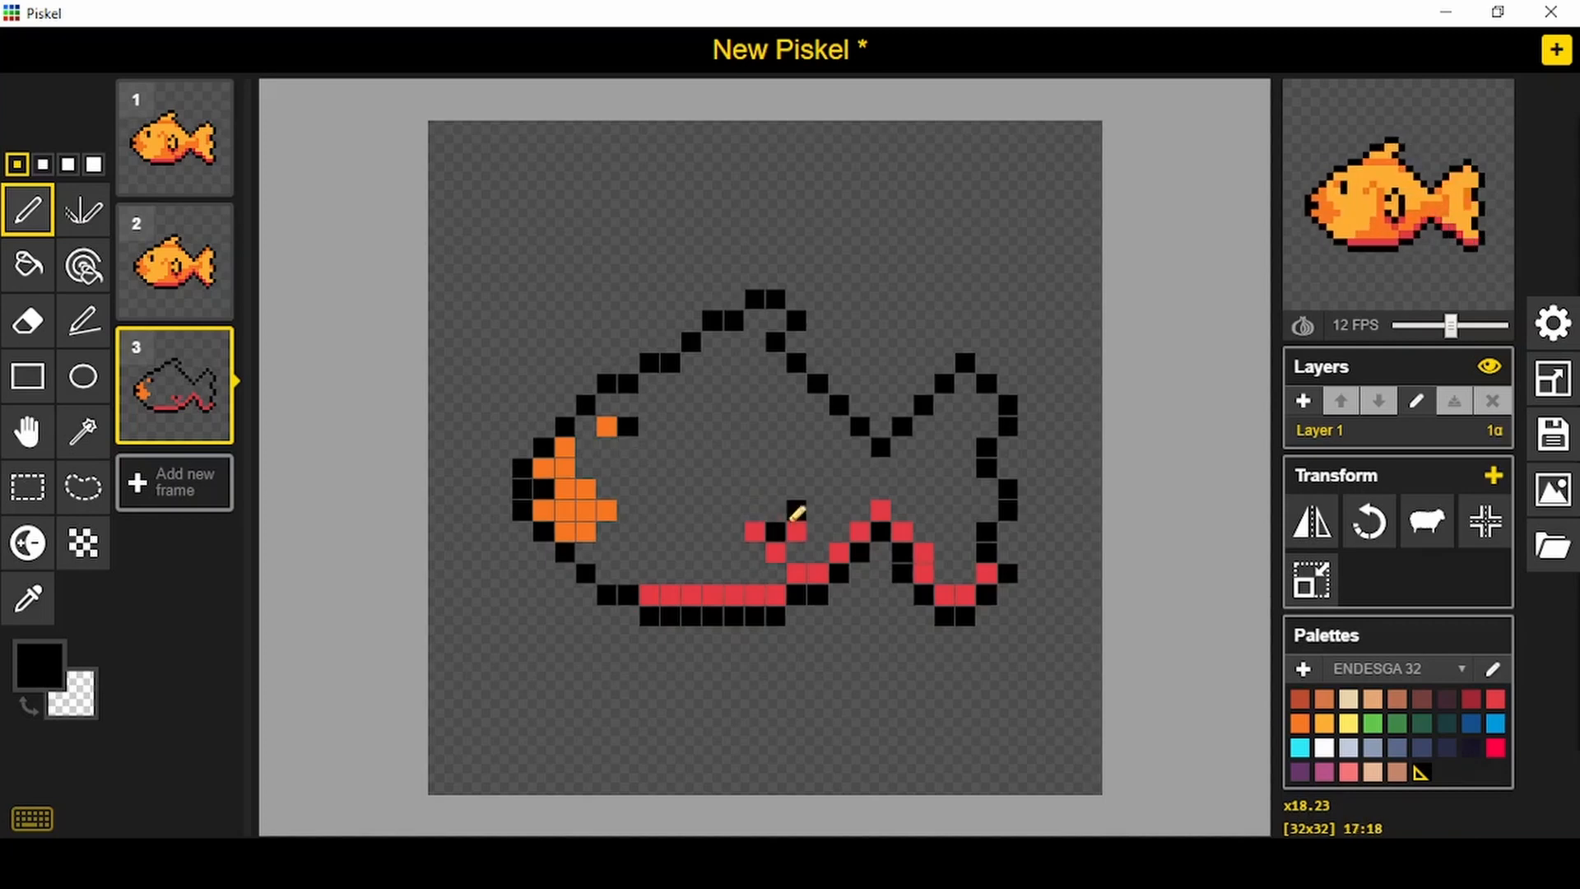
drag(796, 489, 796, 468)
click(755, 510)
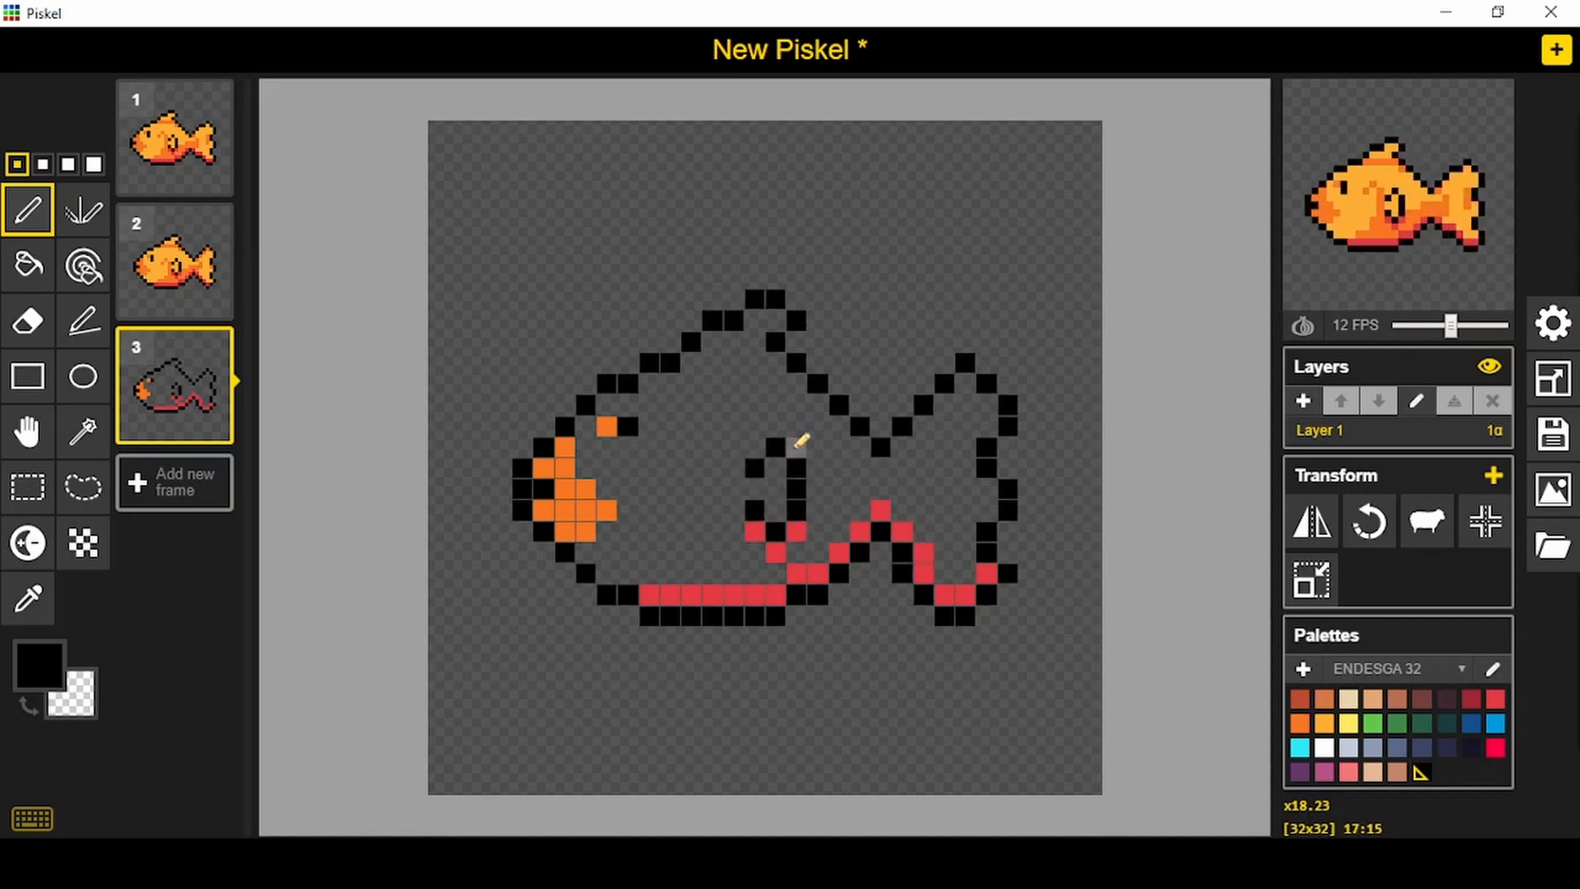
- Paint a darker orange strip along the base of the third fish's dorsal fin
click(1303, 725)
drag(691, 363, 775, 362)
click(796, 384)
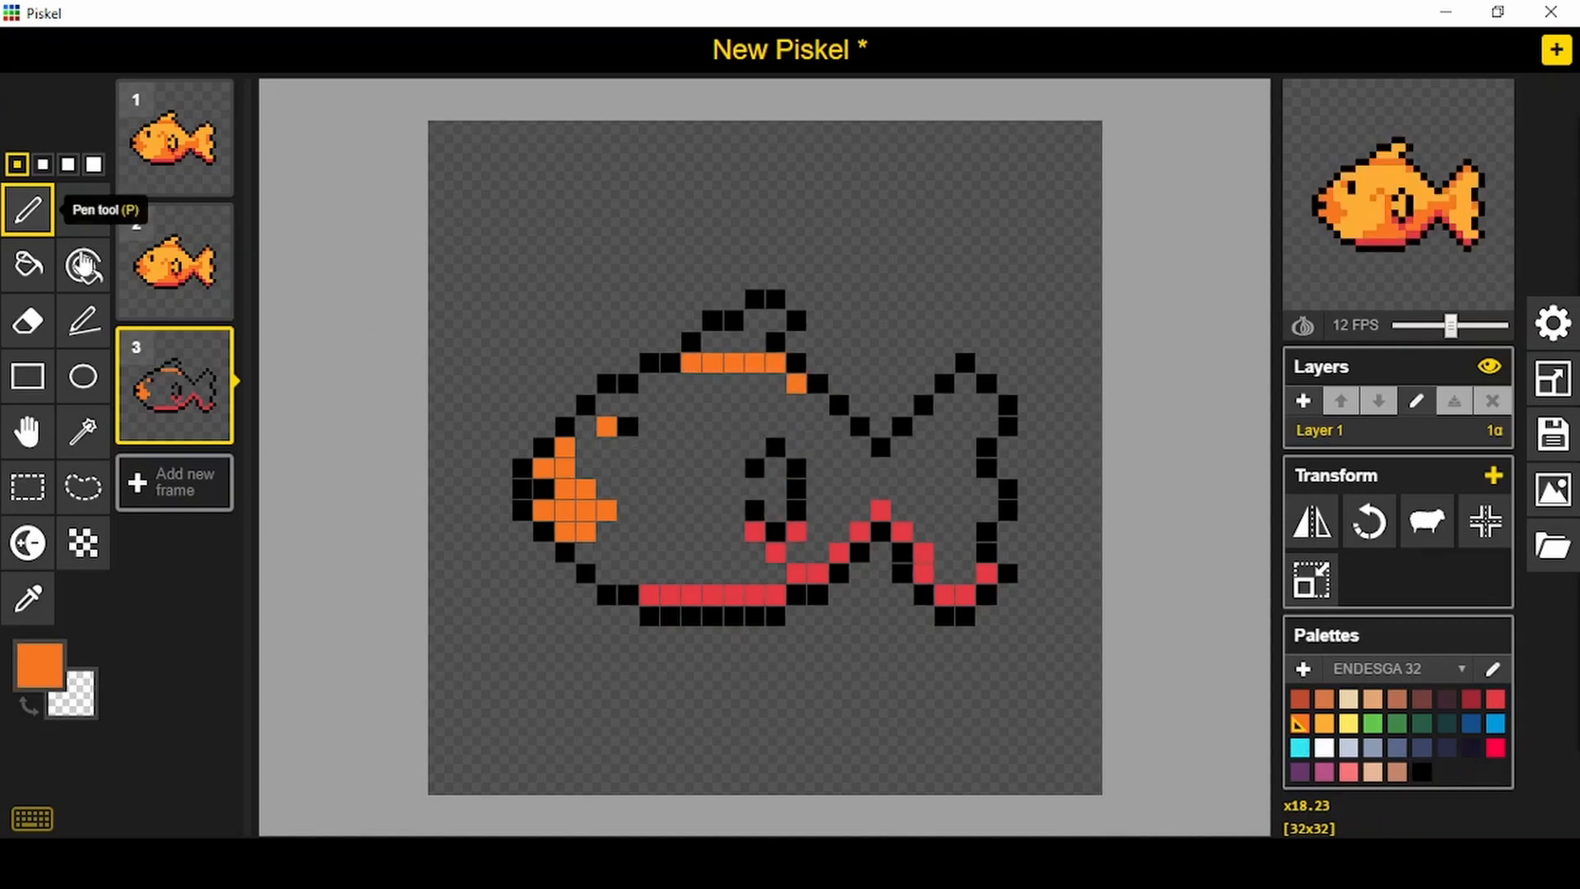
- Fill the third fish's body and dorsal fin with light orange
click(27, 265)
click(666, 426)
key(ctrl+z)
click(1325, 724)
click(667, 426)
click(755, 321)
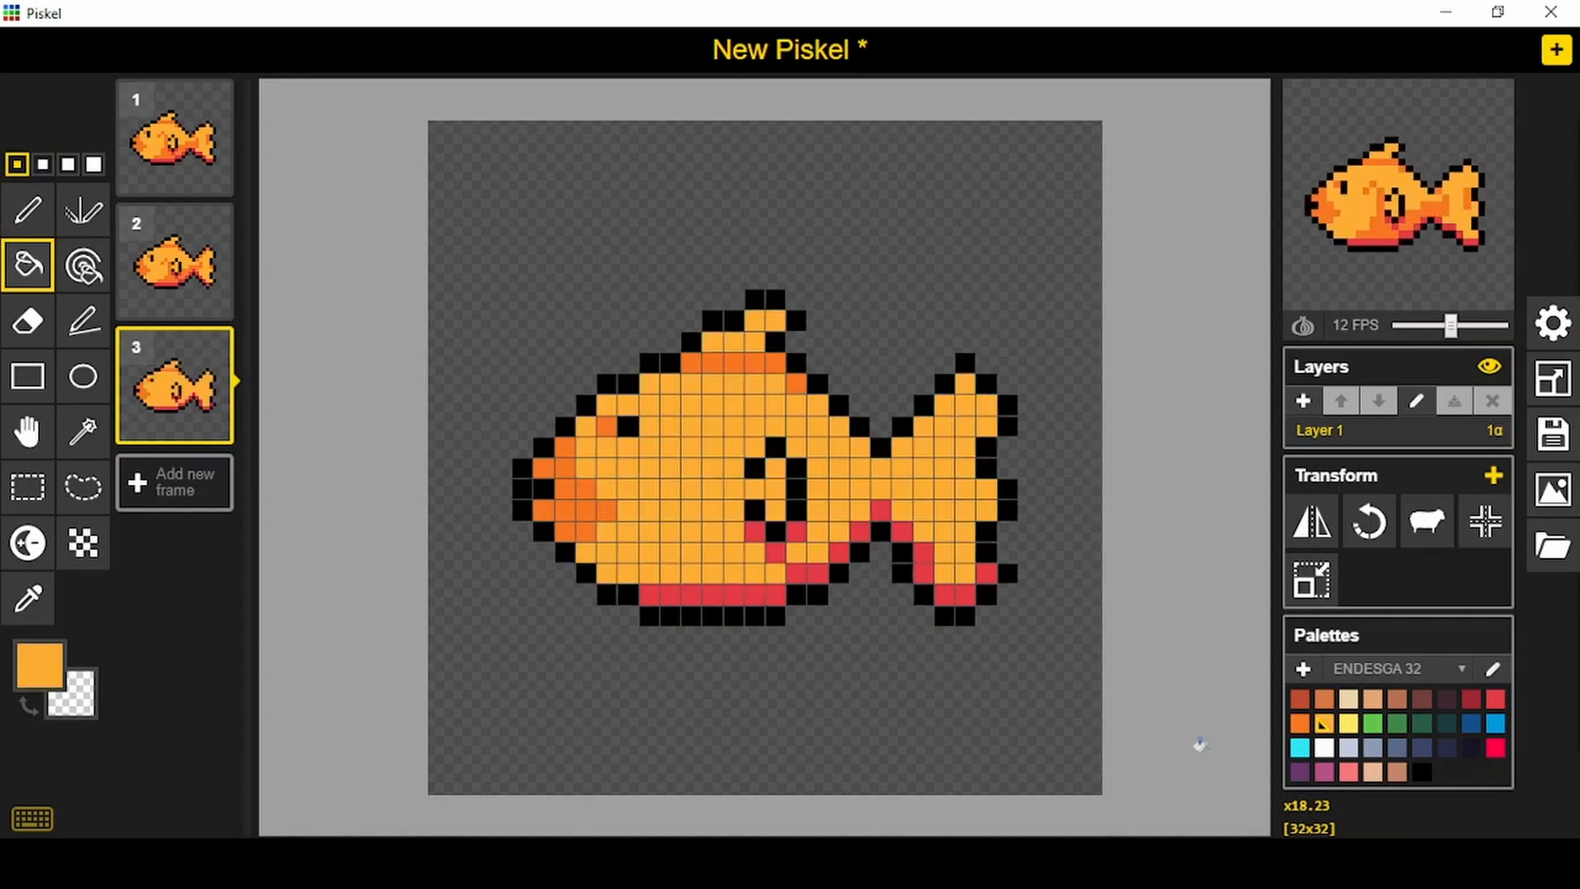
- Extend the third fish's eye downward by one black pixel
click(1299, 724)
click(1424, 774)
key(p)
click(628, 447)
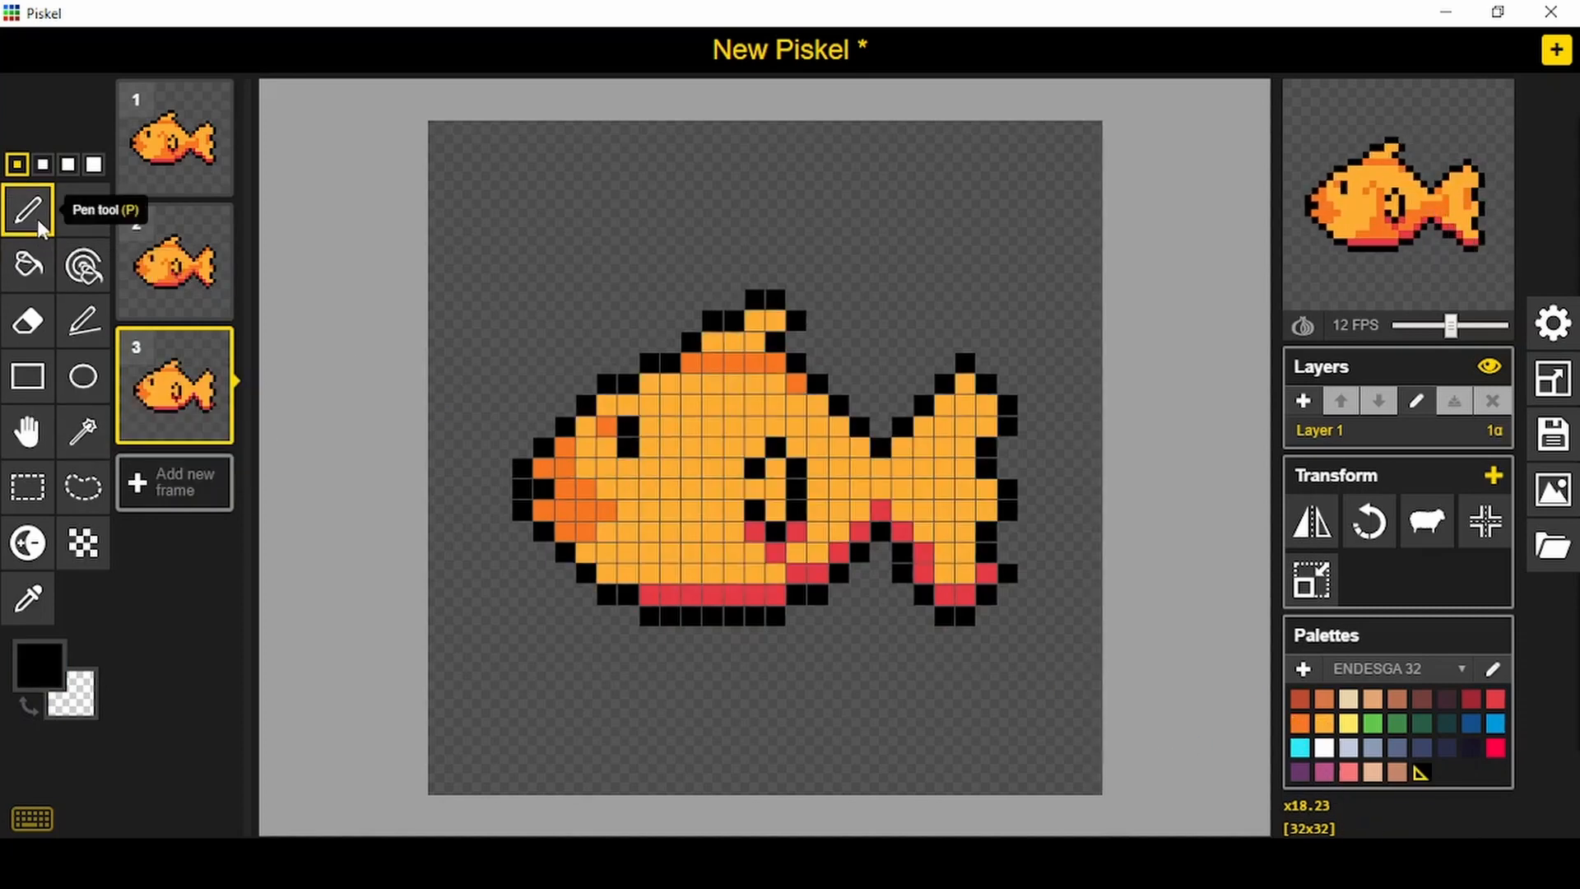
- Shade the third fish's lower body, gill marking, tail joint and rear edge of the tail with darker orange
click(1299, 724)
mouse_move(861, 506)
mouse_down()
mouse_move(811, 527)
mouse_move(806, 550)
mouse_move(741, 534)
mouse_move(784, 568)
mouse_up()
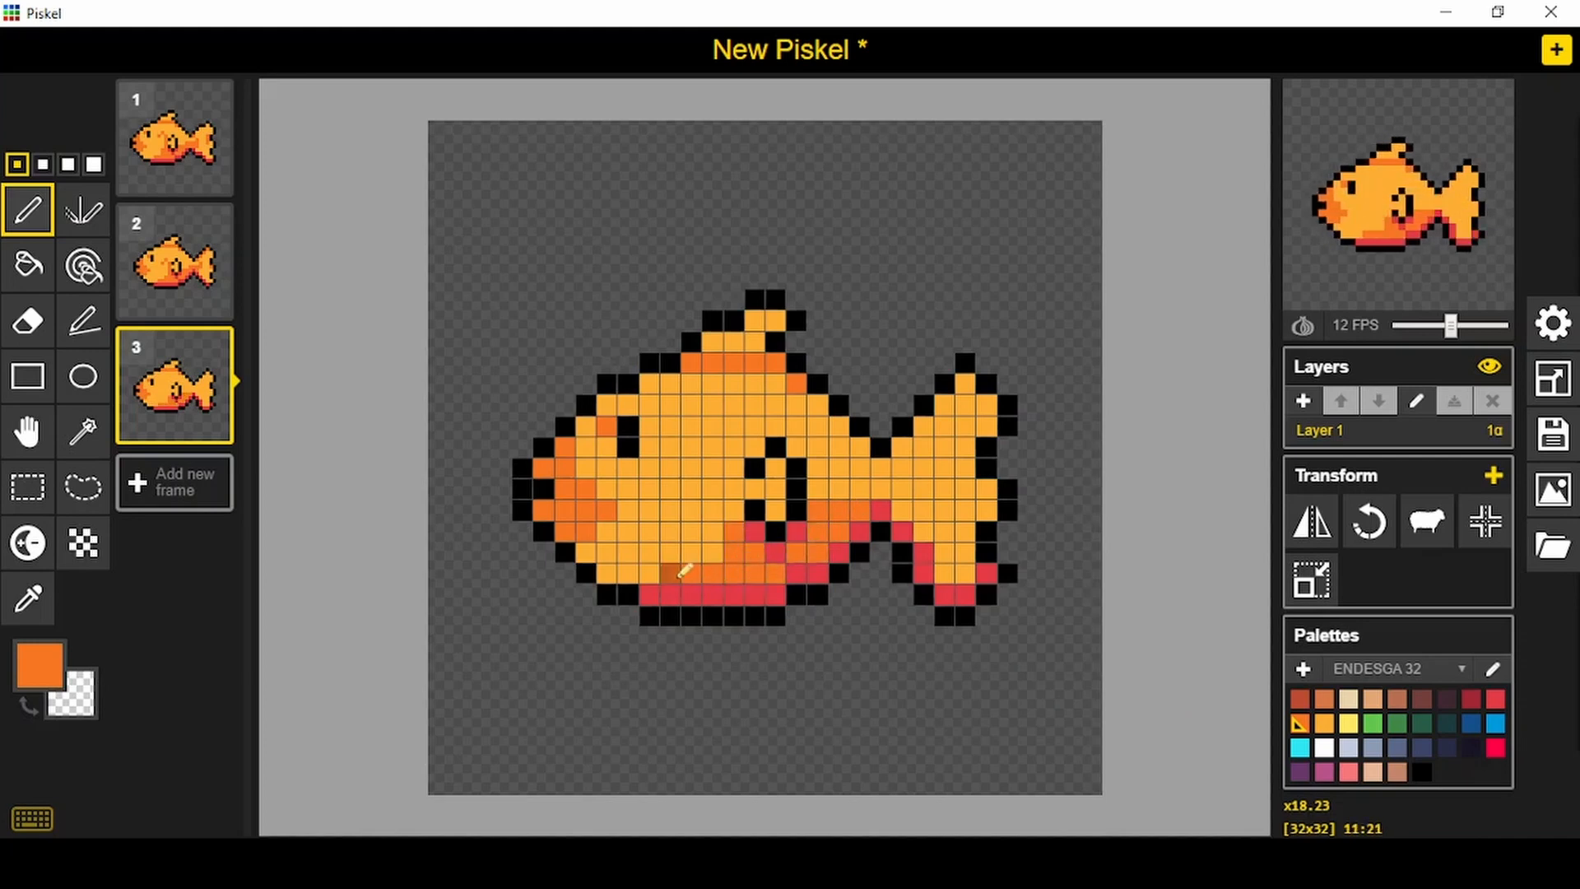
mouse_move(683, 569)
mouse_down()
mouse_move(742, 546)
mouse_move(733, 530)
mouse_move(717, 551)
mouse_move(743, 513)
mouse_move(735, 448)
mouse_move(693, 444)
mouse_up()
mouse_move(839, 533)
mouse_down()
mouse_move(982, 552)
mouse_move(856, 489)
mouse_move(903, 483)
mouse_up()
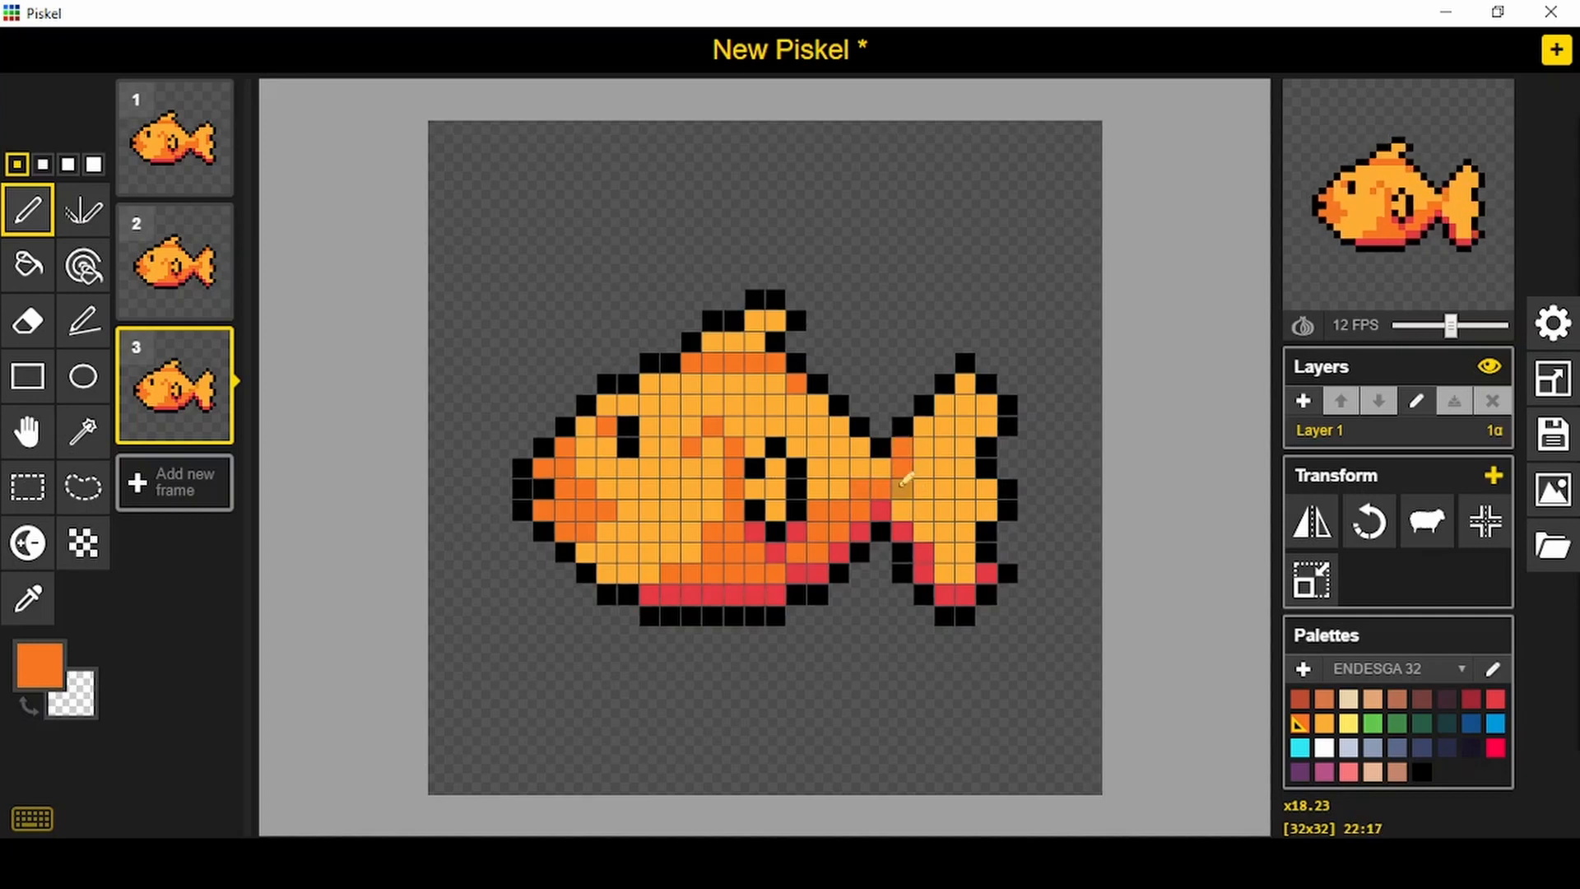
mouse_move(942, 404)
mouse_down()
mouse_move(987, 409)
mouse_move(970, 449)
mouse_move(994, 500)
mouse_up()
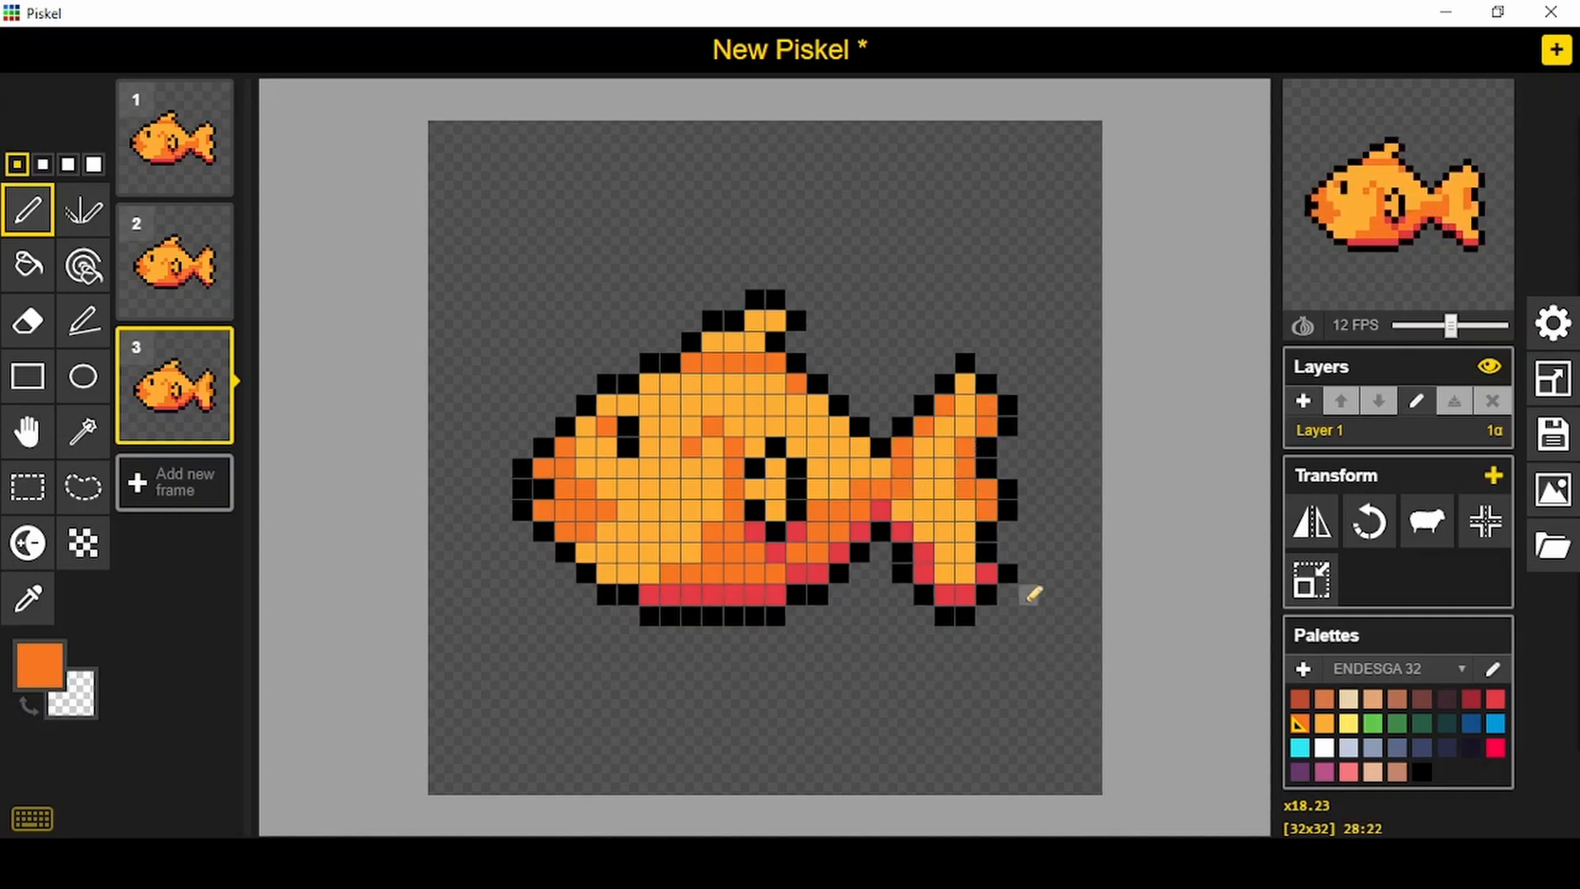
- Compare frames 2 and 3, and repaint the lowest darker pixel of frame 2's small gill marking light orange to match
click(165, 255)
click(156, 386)
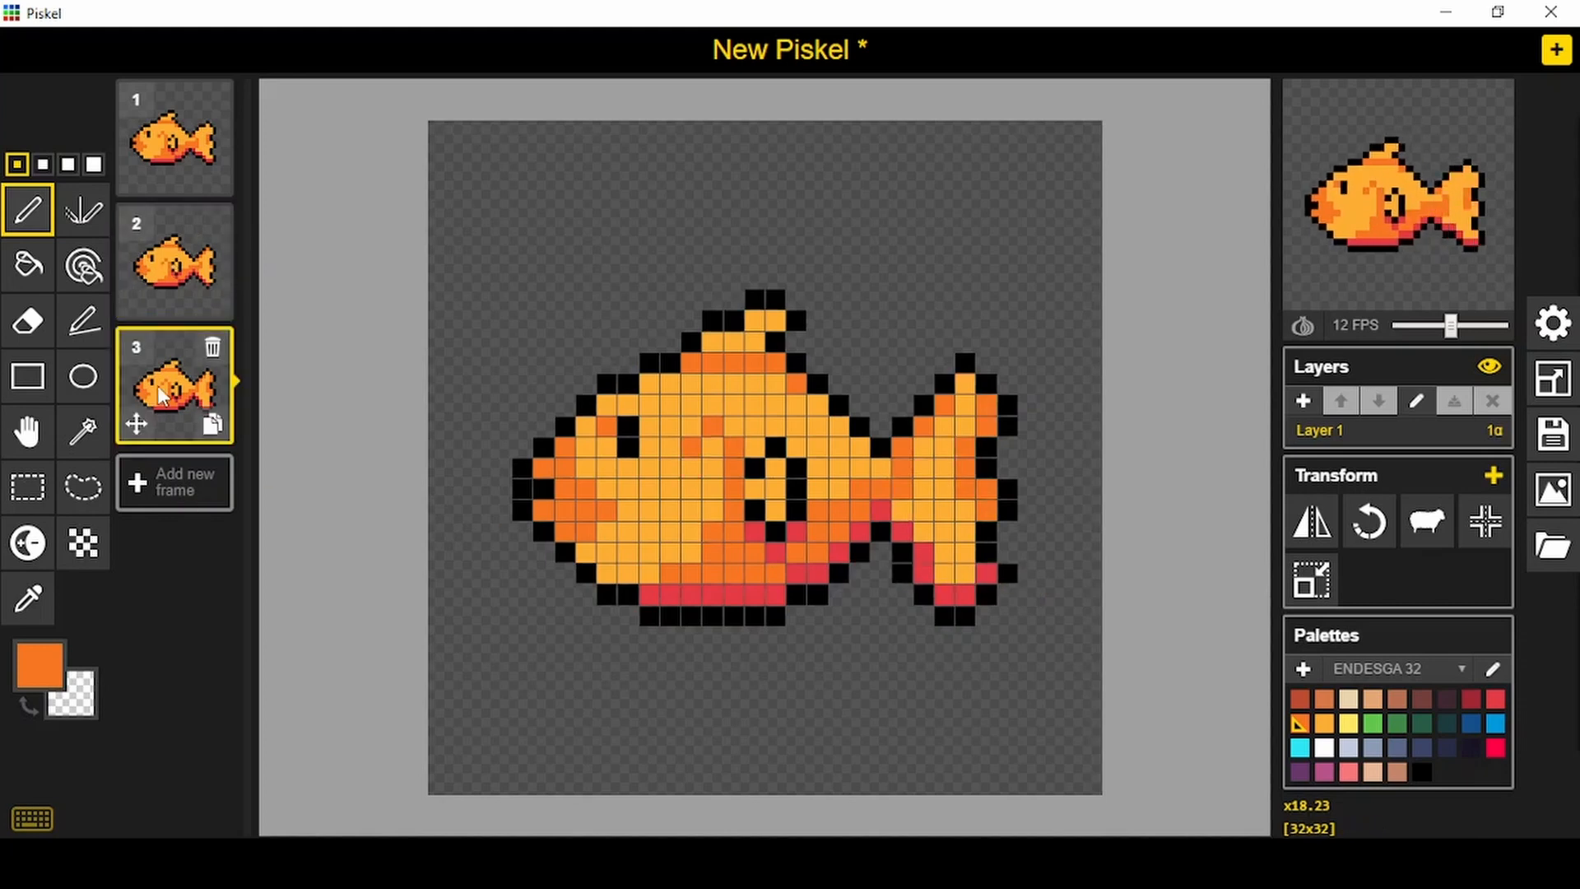
click(170, 259)
alt+click(706, 436)
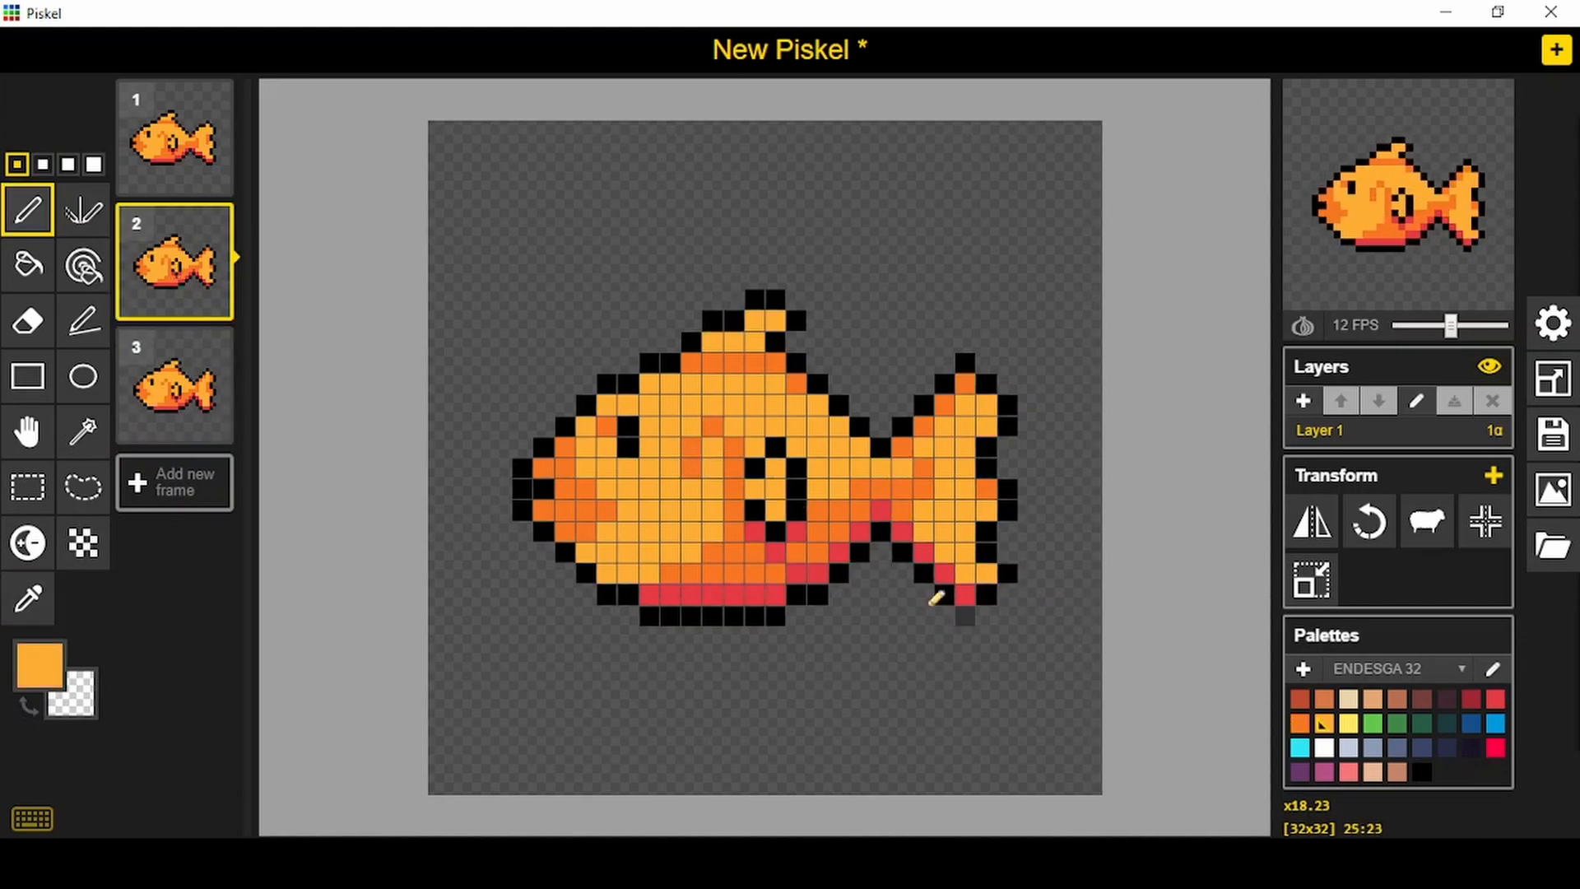
click(170, 392)
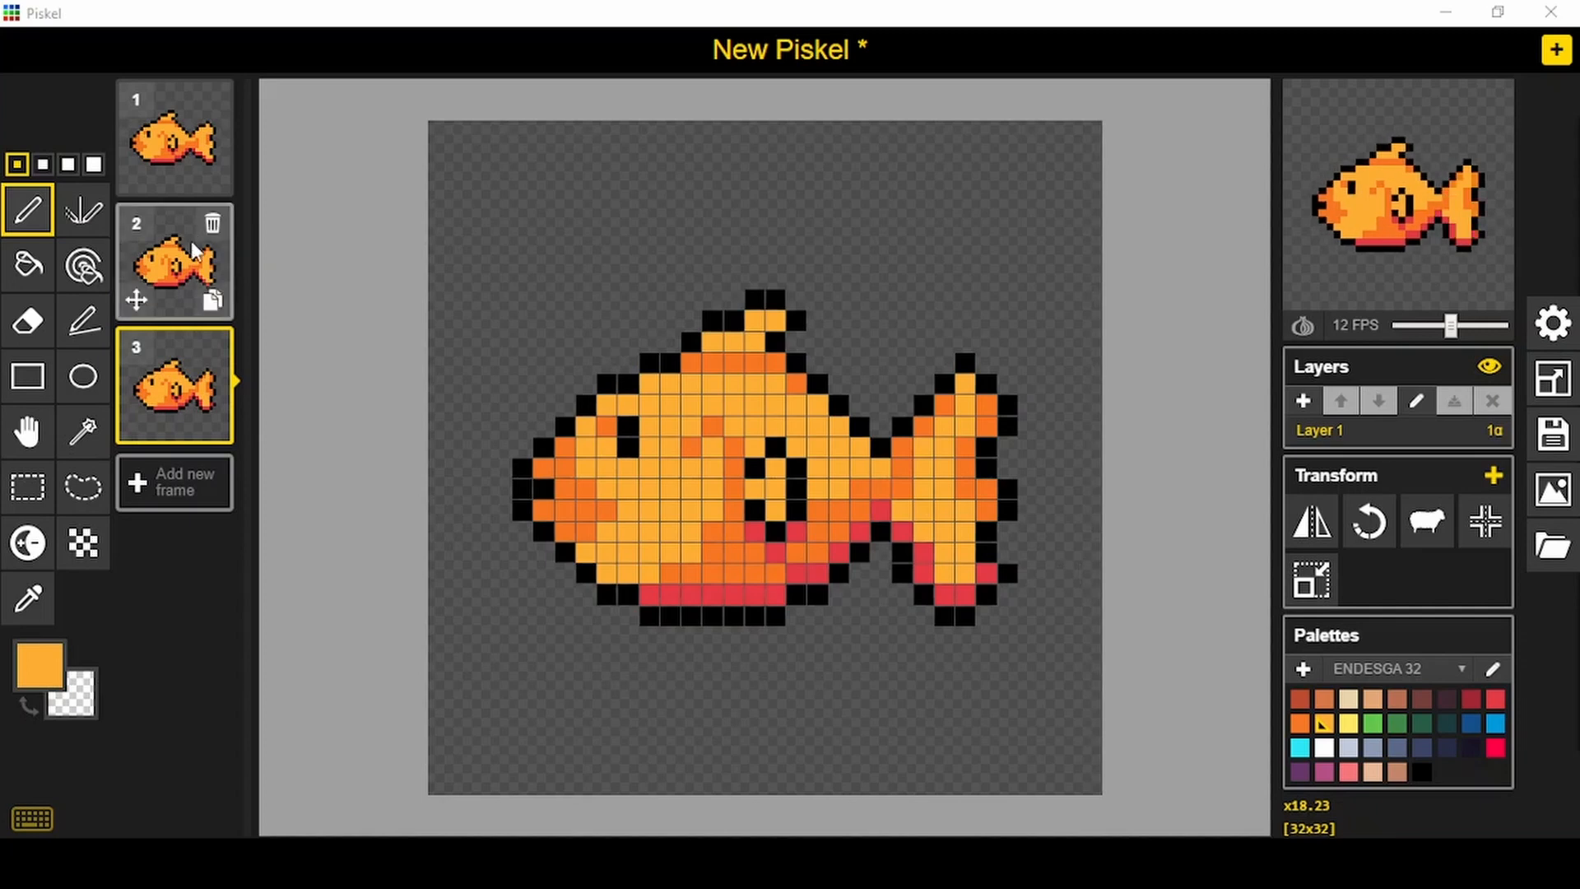
click(169, 263)
click(1301, 726)
alt+click(683, 465)
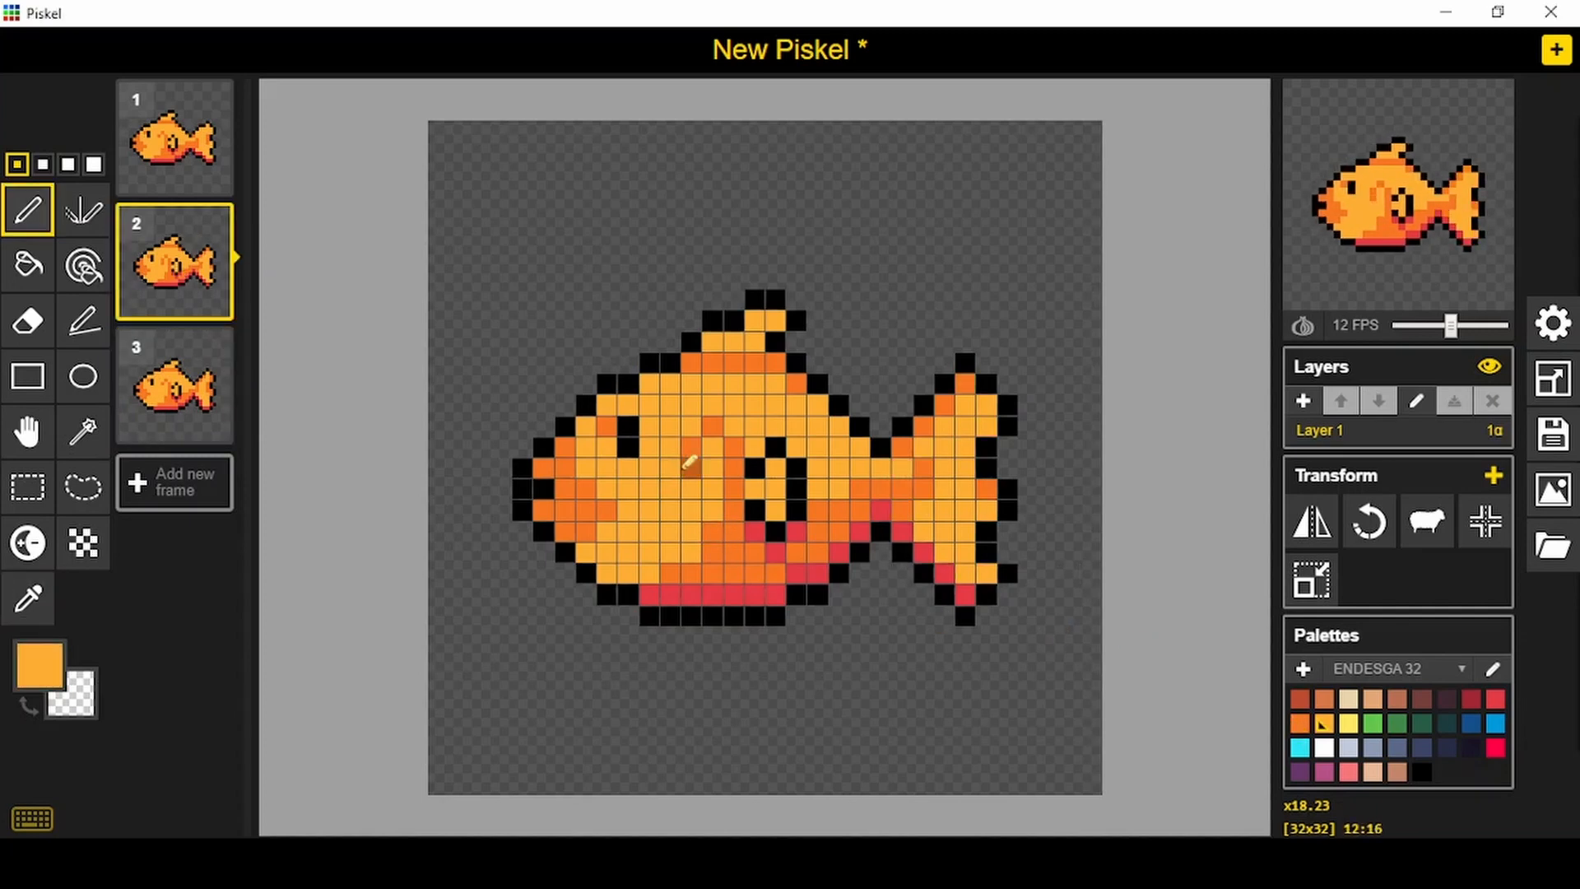
- Fill the empty background of frames 2, 1 and 3 with bright red
click(27, 264)
click(1492, 749)
click(926, 214)
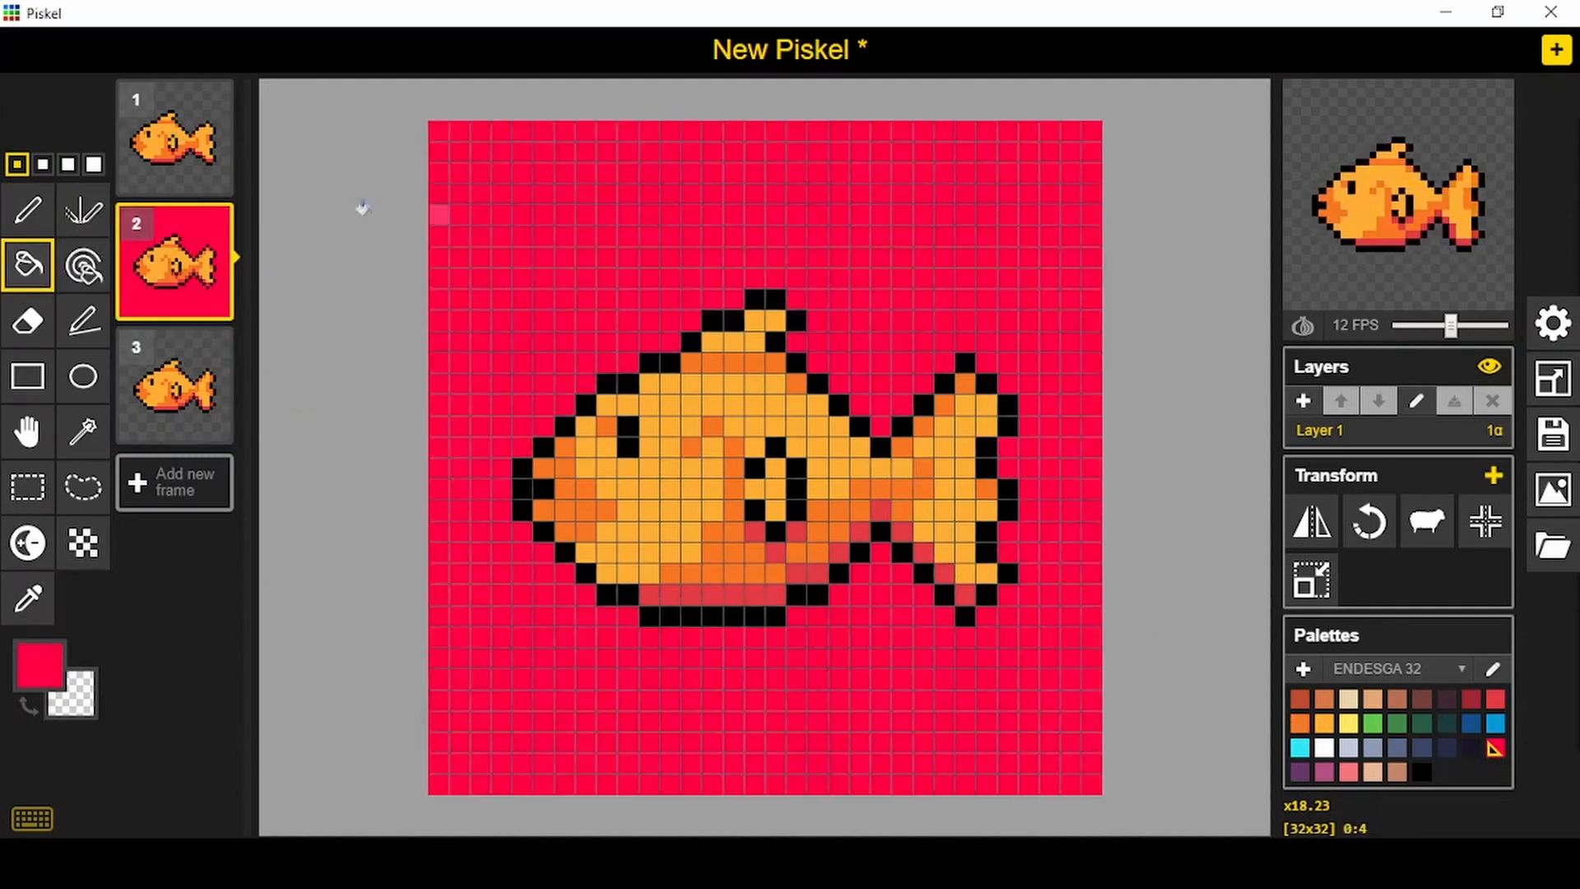
click(175, 142)
click(535, 212)
click(182, 394)
click(622, 214)
- Refill the red background of frames 3, 2 and 1 with light blue-grey
click(1348, 749)
click(938, 280)
click(178, 261)
click(510, 222)
click(191, 140)
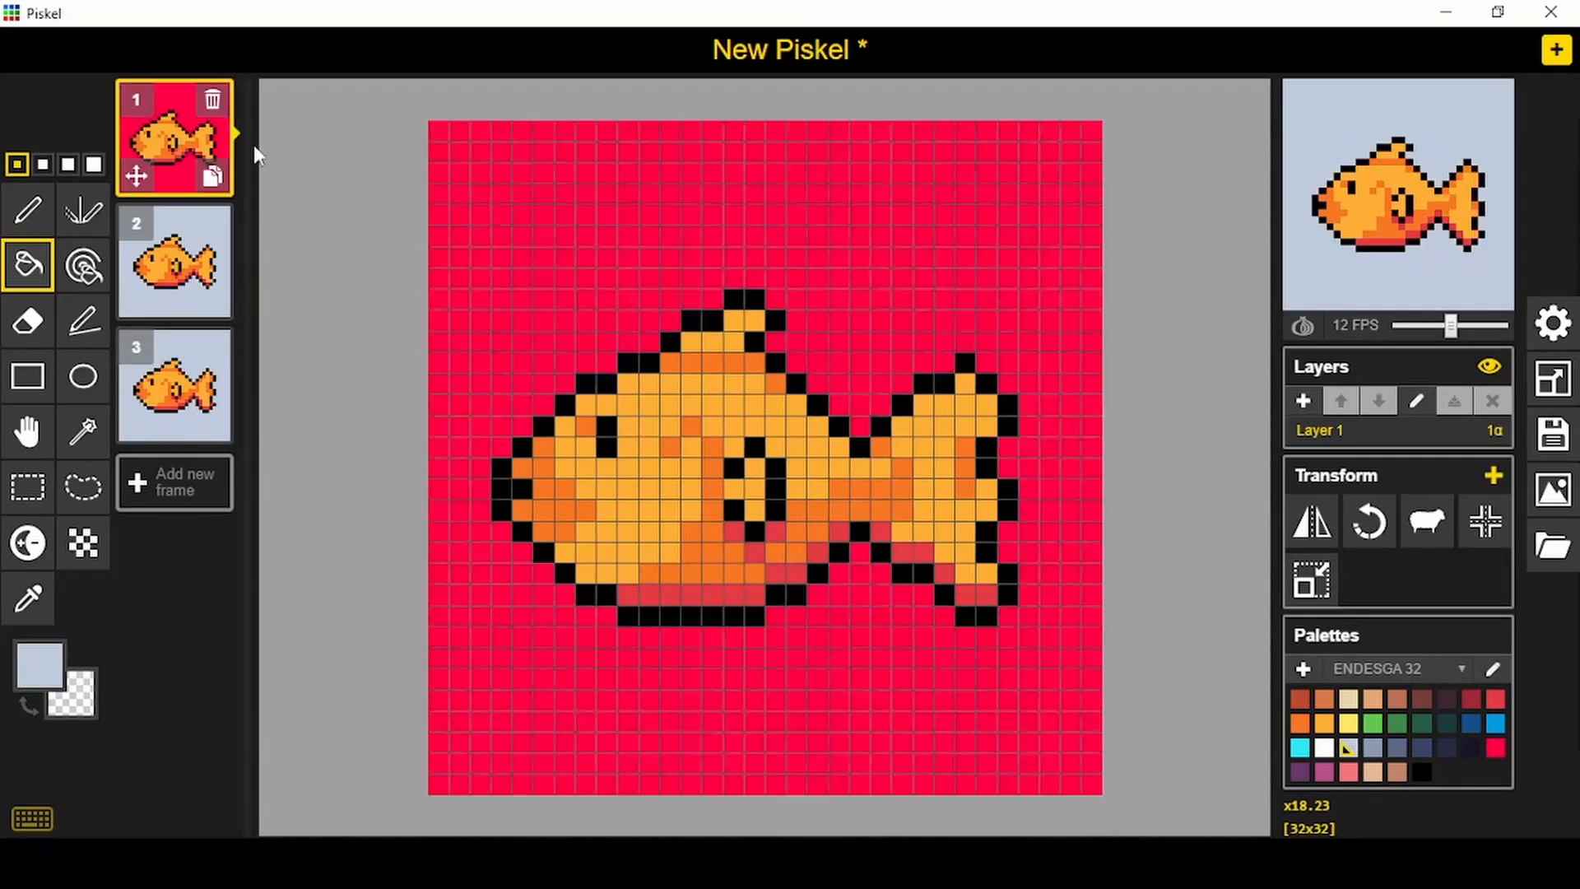
click(614, 289)
- Try a bright cyan background on frame 1
click(1300, 748)
click(527, 588)
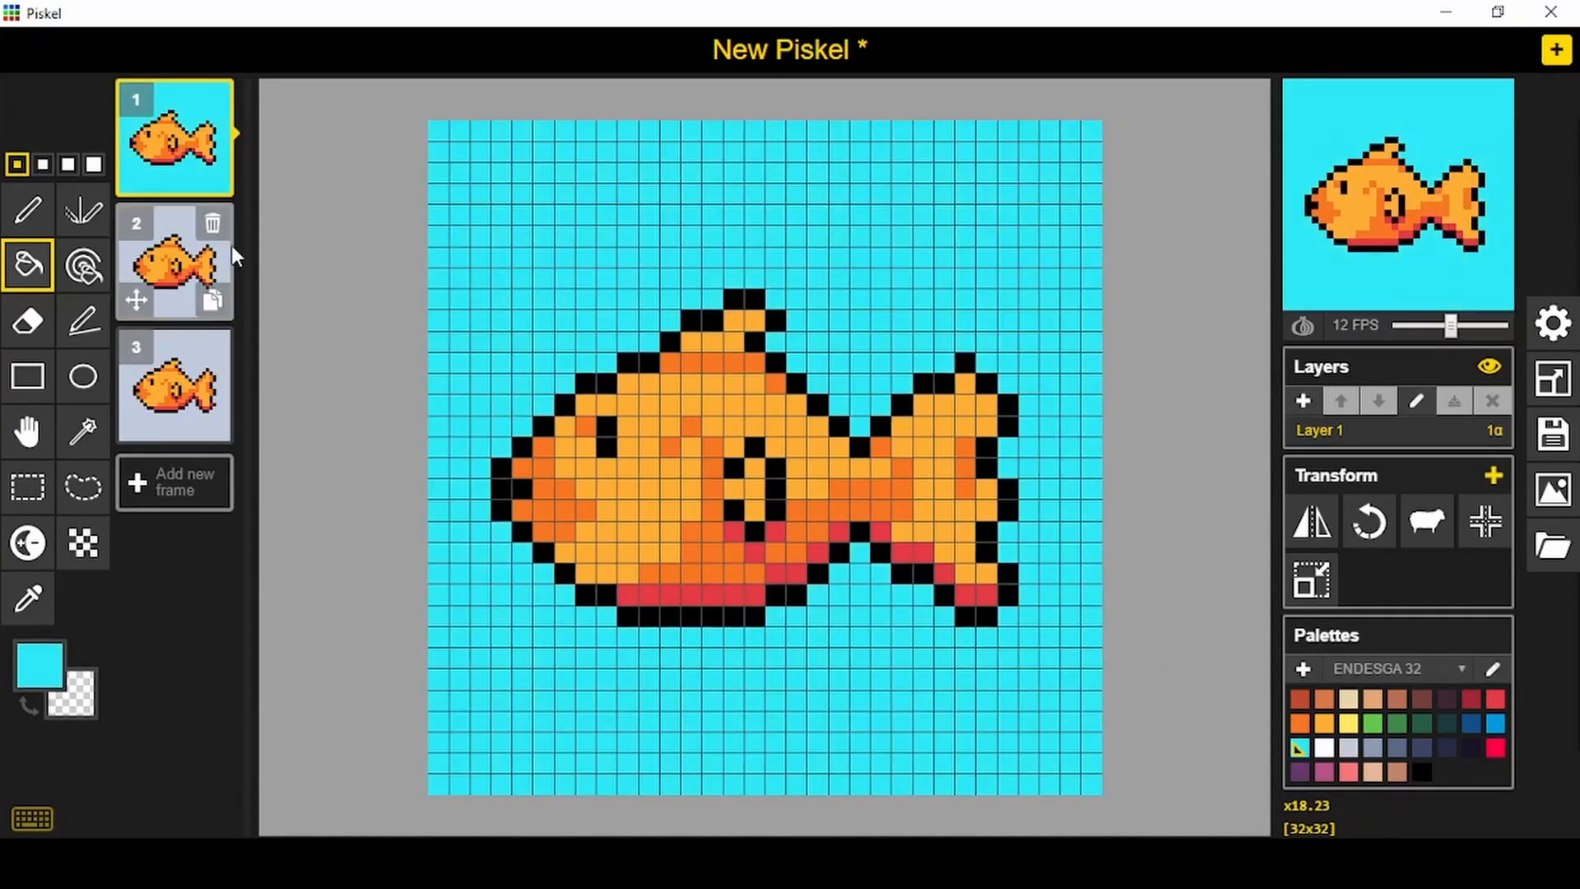
- Fill frame 1's background with the same light blue-grey as the other frames and open the enlarged animation preview
click(1348, 748)
click(1061, 605)
click(1498, 96)
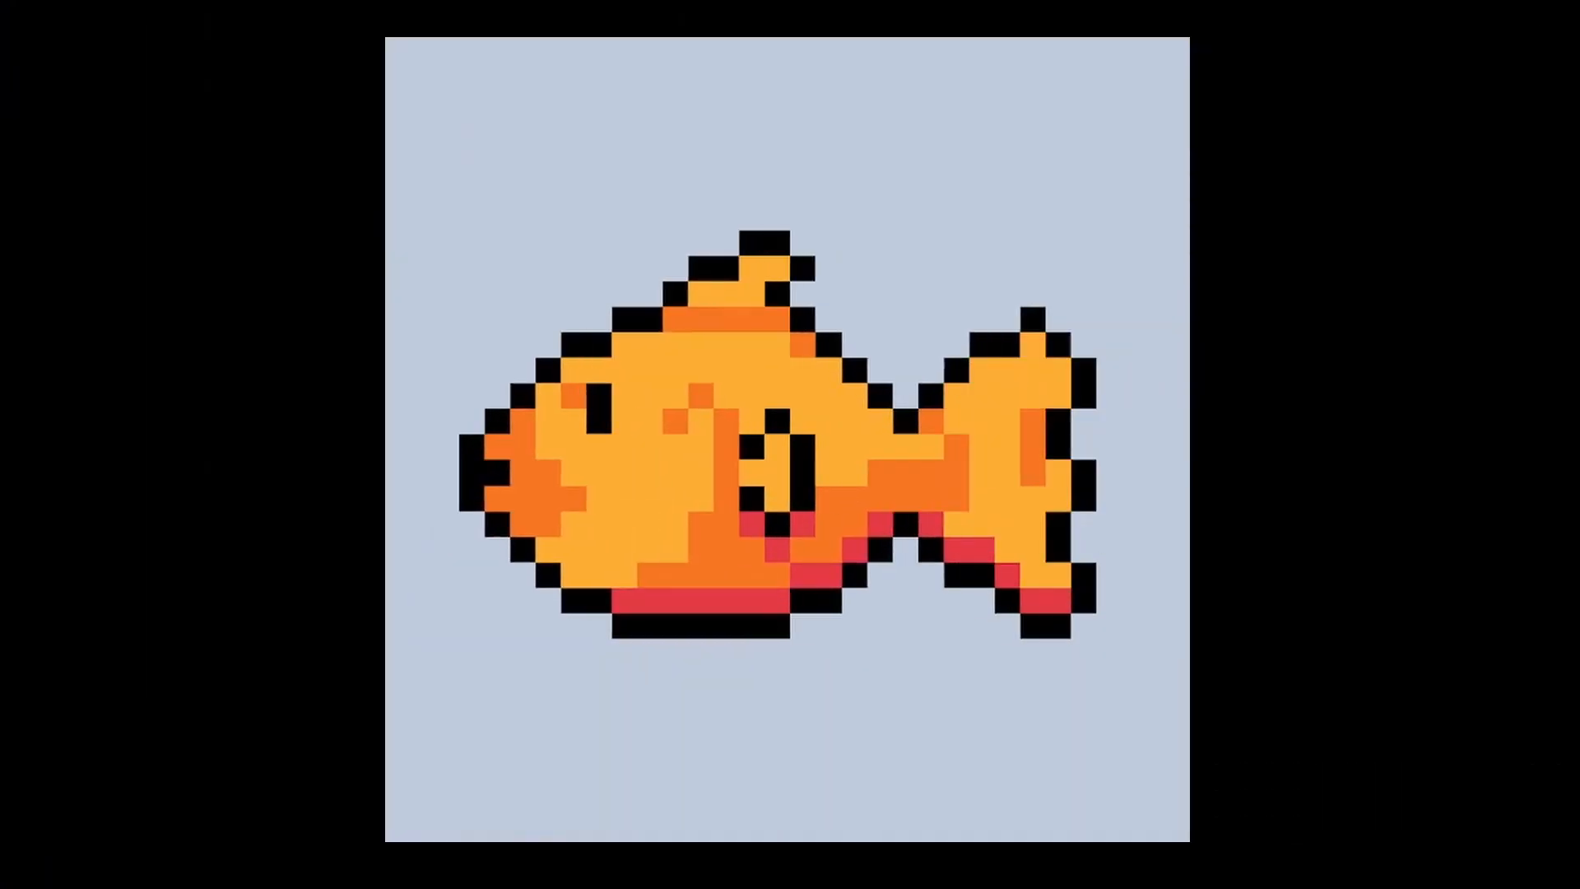